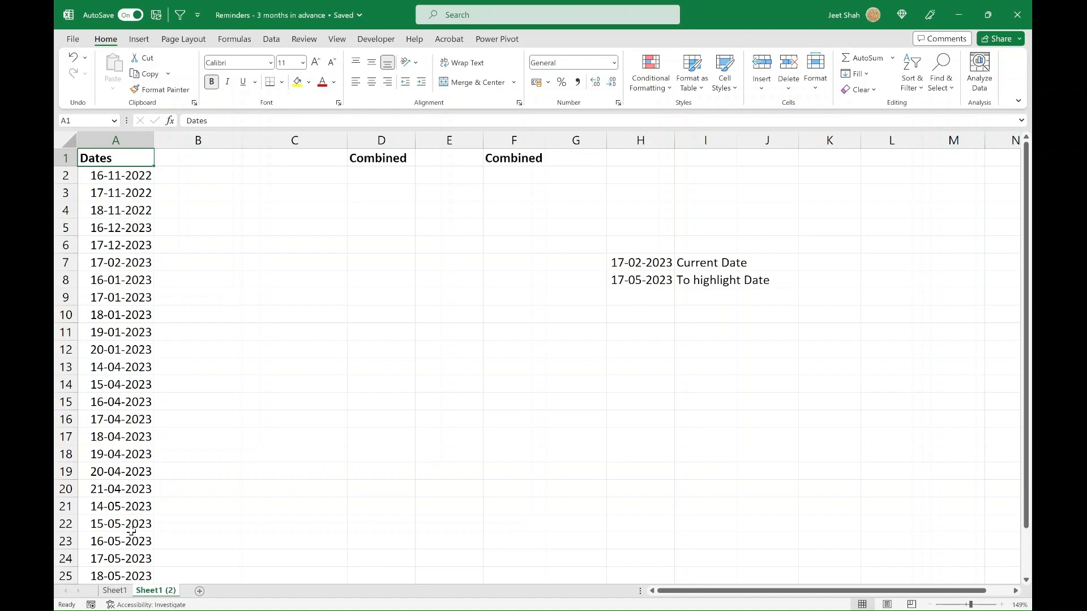
Step: Examine the current date in H7, the target date formula in H8, and the matching entry in A24
click(131, 557)
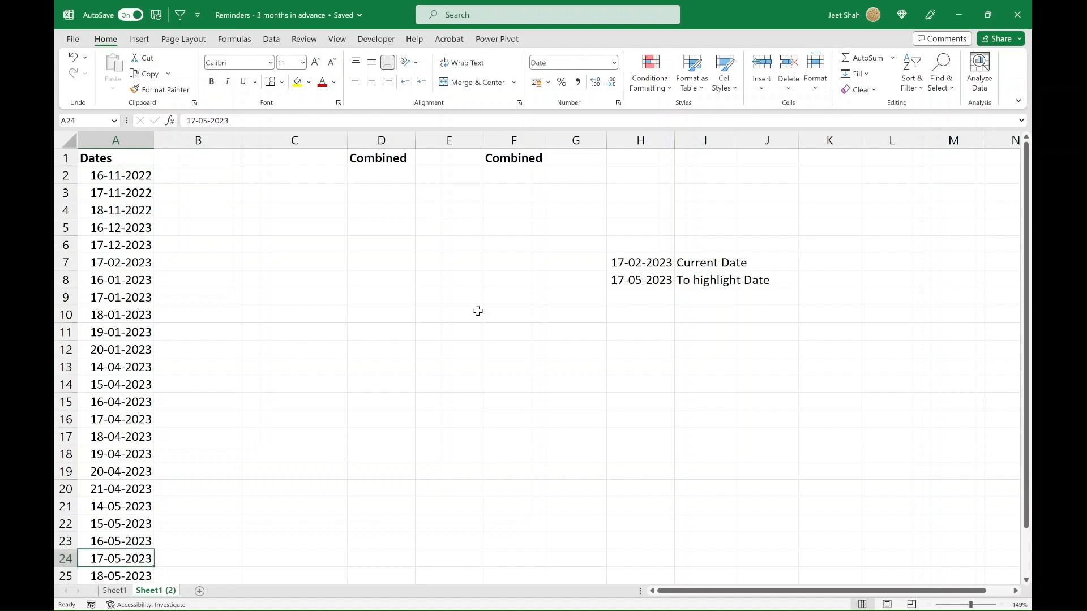
click(642, 262)
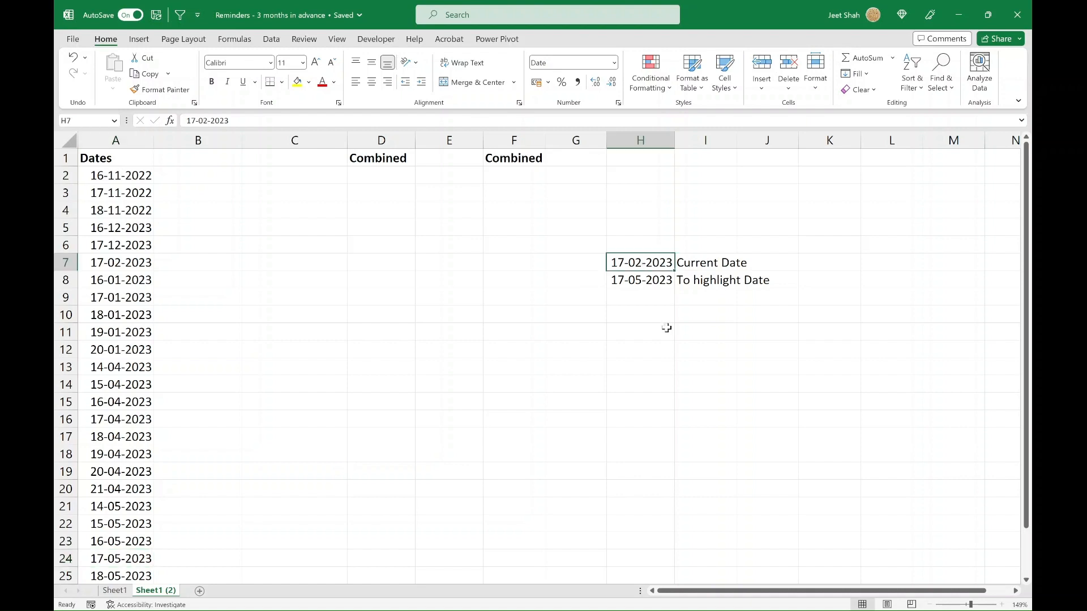
click(650, 278)
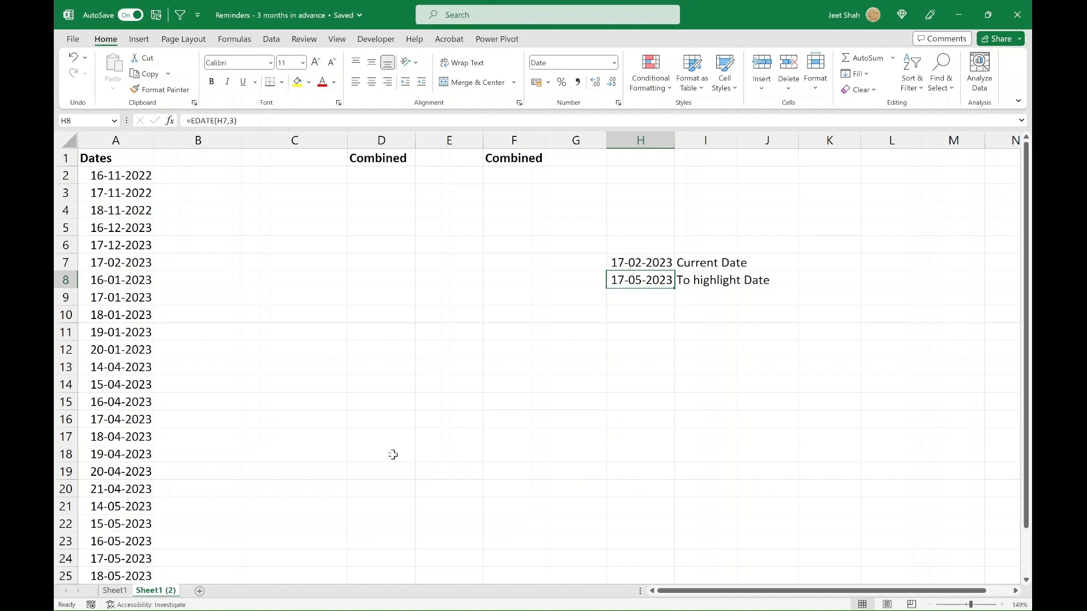
click(120, 561)
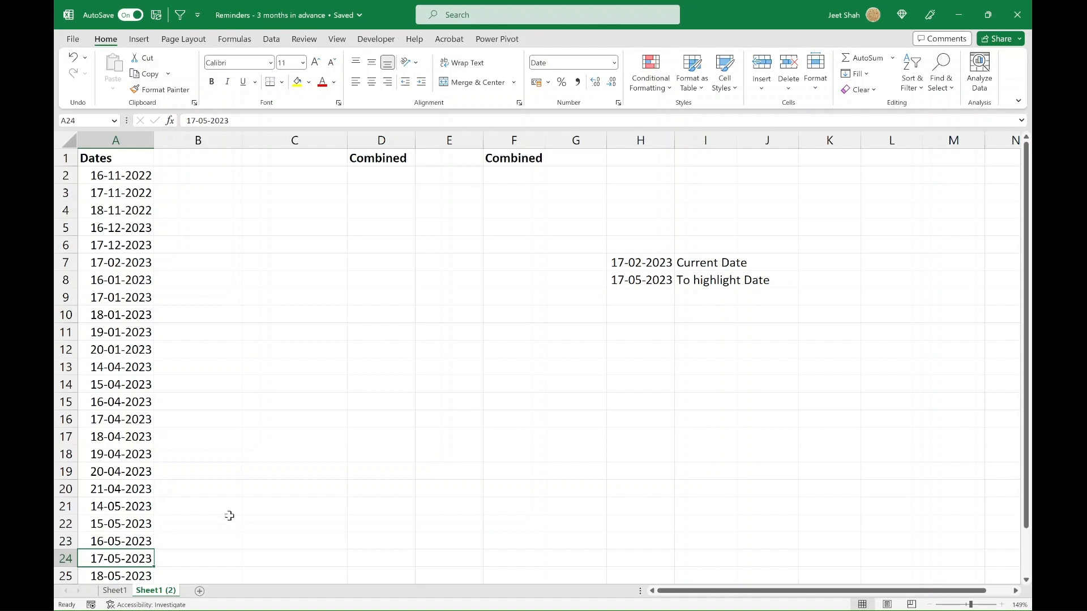
Step: Enter =EDATE(A2,0) in B2 to calculate a date from the first entry in the Dates column
click(232, 179)
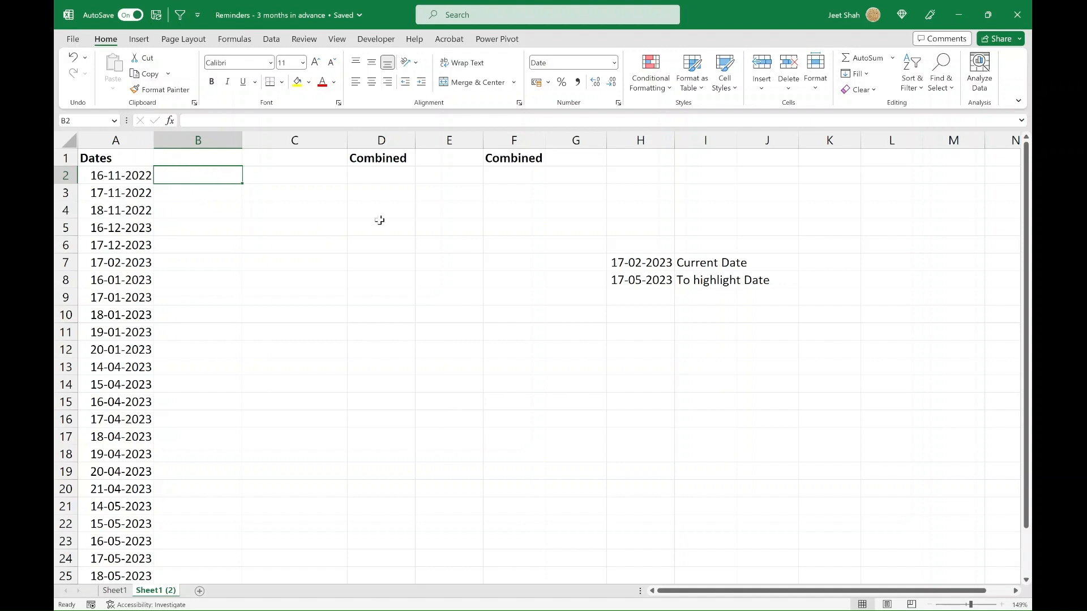
text(=)
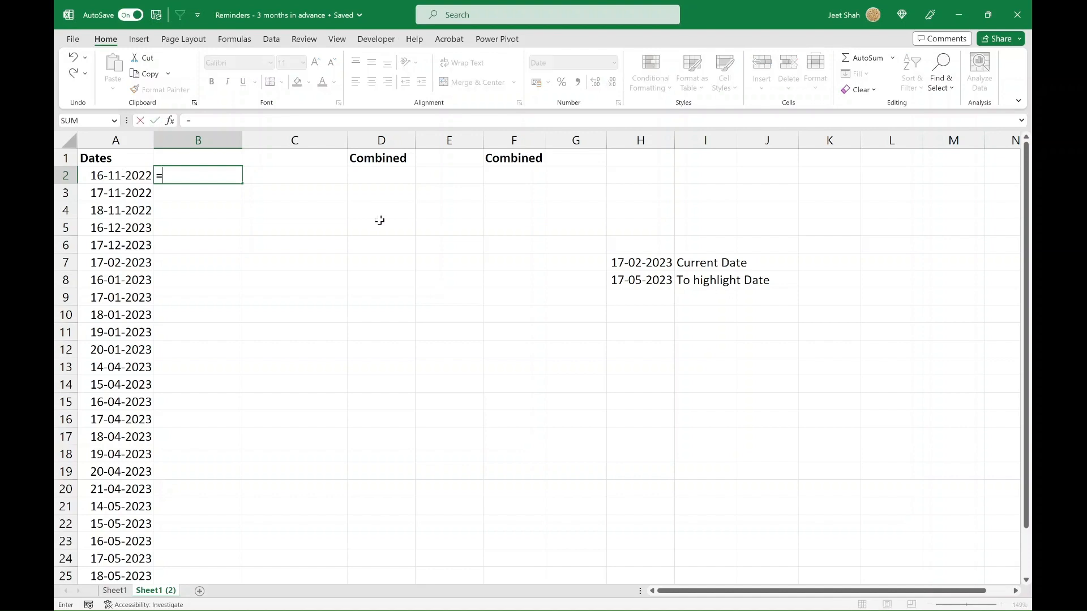
text(ed)
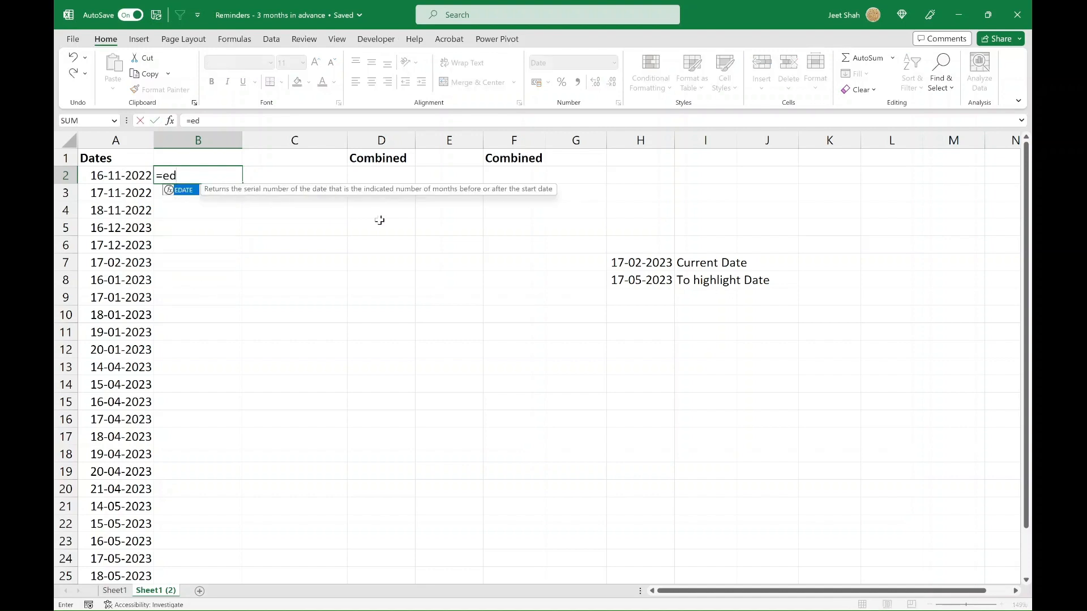
key(Tab)
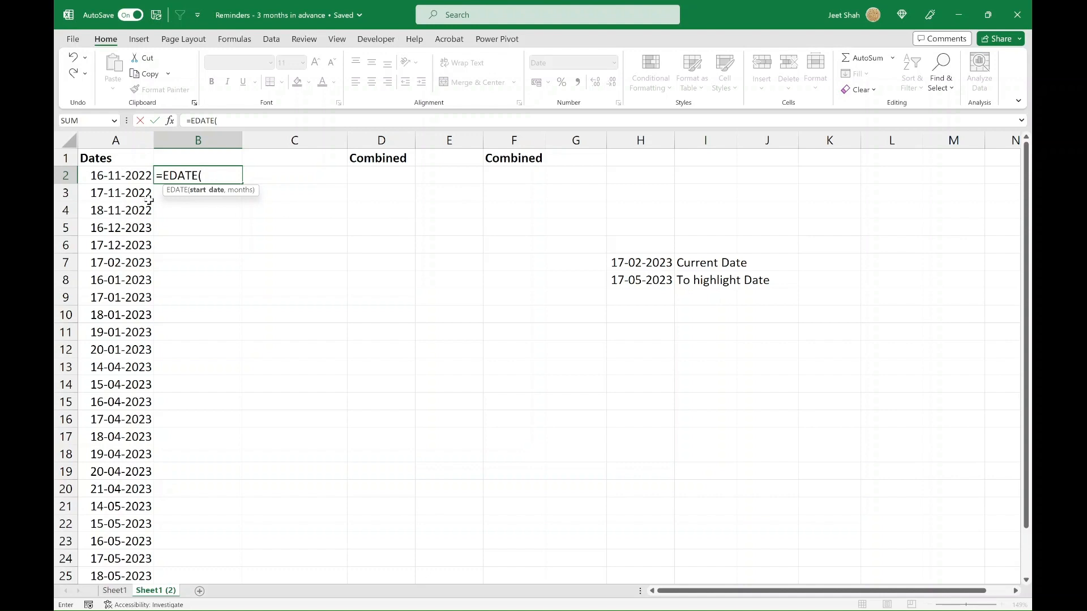
click(127, 176)
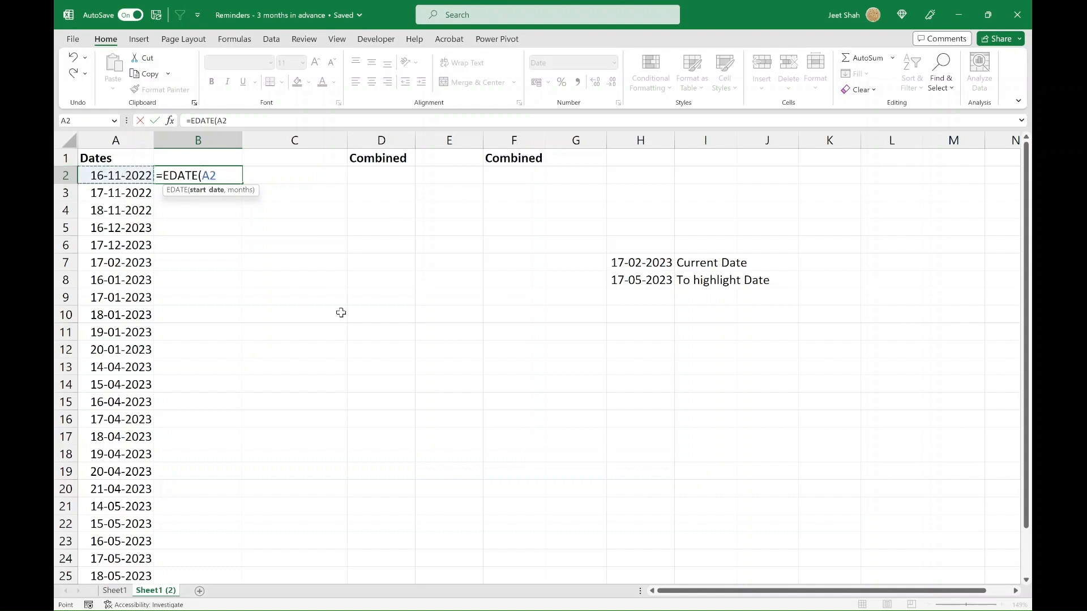
text(,0)
key(Return)
Step: Change the months argument of the EDATE formula in B2 to 1
key(Up)
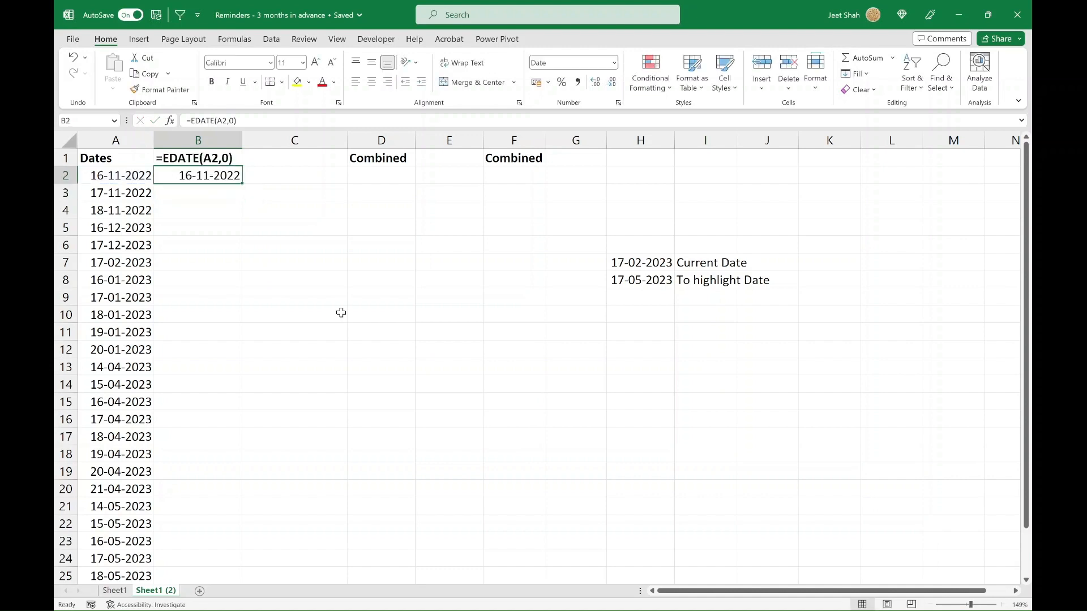
key(F2)
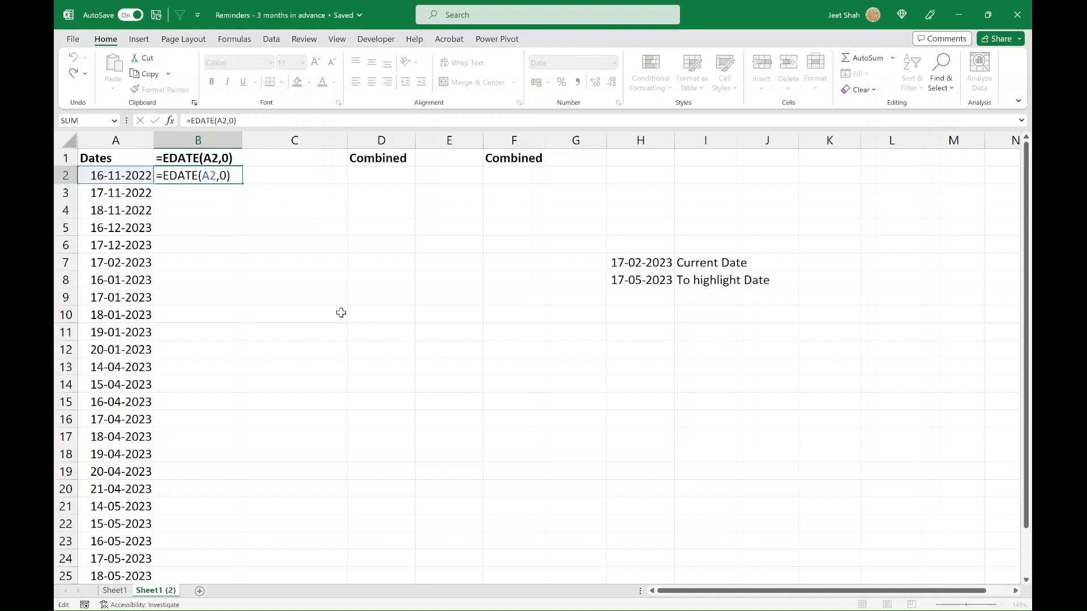
key(Left)
key(BackSpace)
text(1)
key(Return)
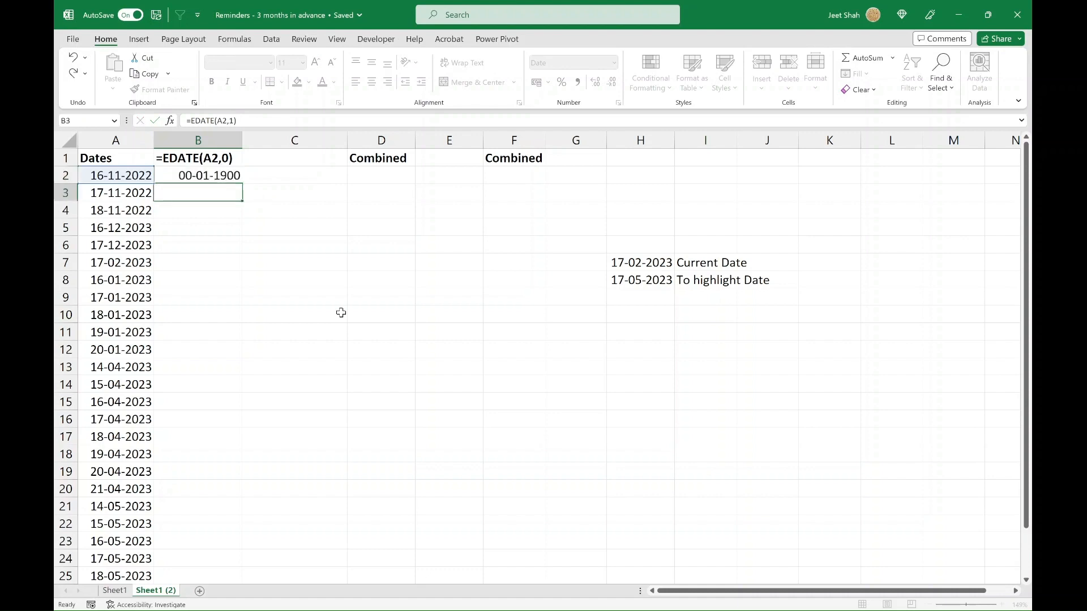
Step: Make the months argument of the EDATE formula in B2 negative, giving =EDATE(A2,-1), and compare it with A2
key(Up)
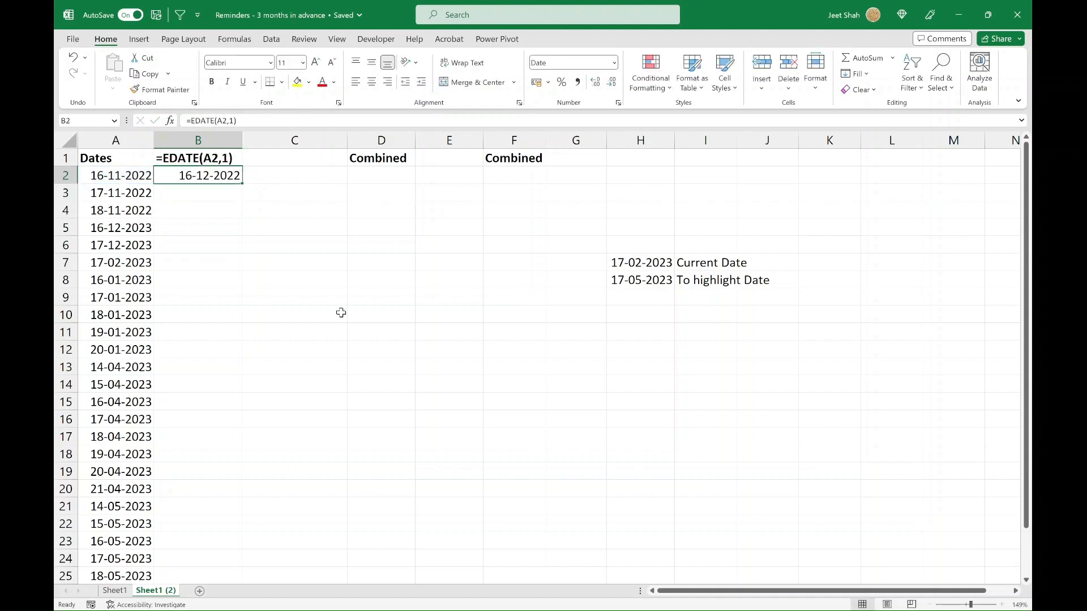
key(F2)
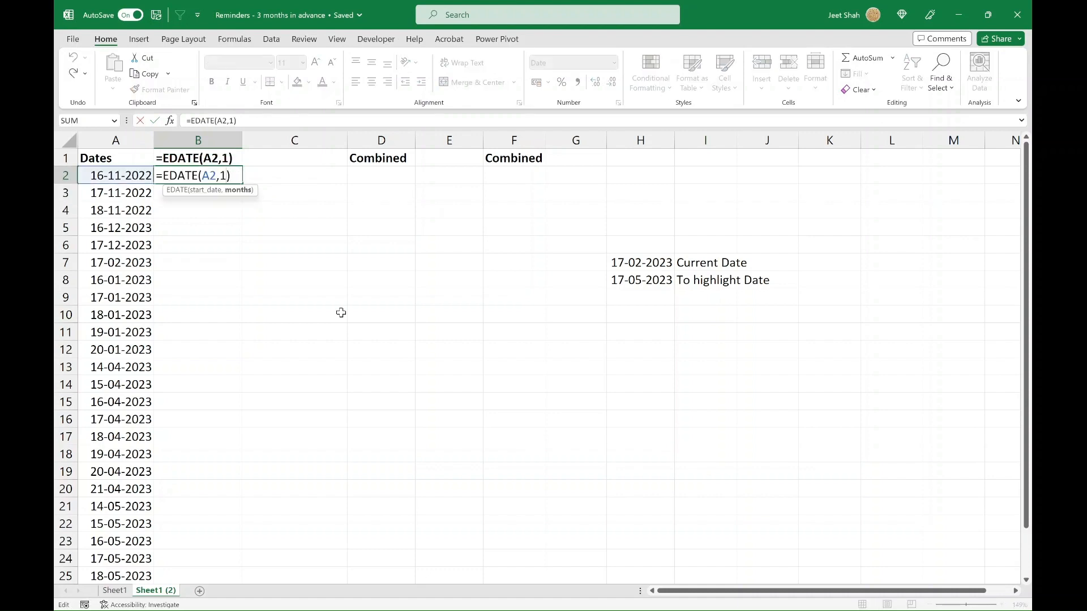
text(-)
key(Return)
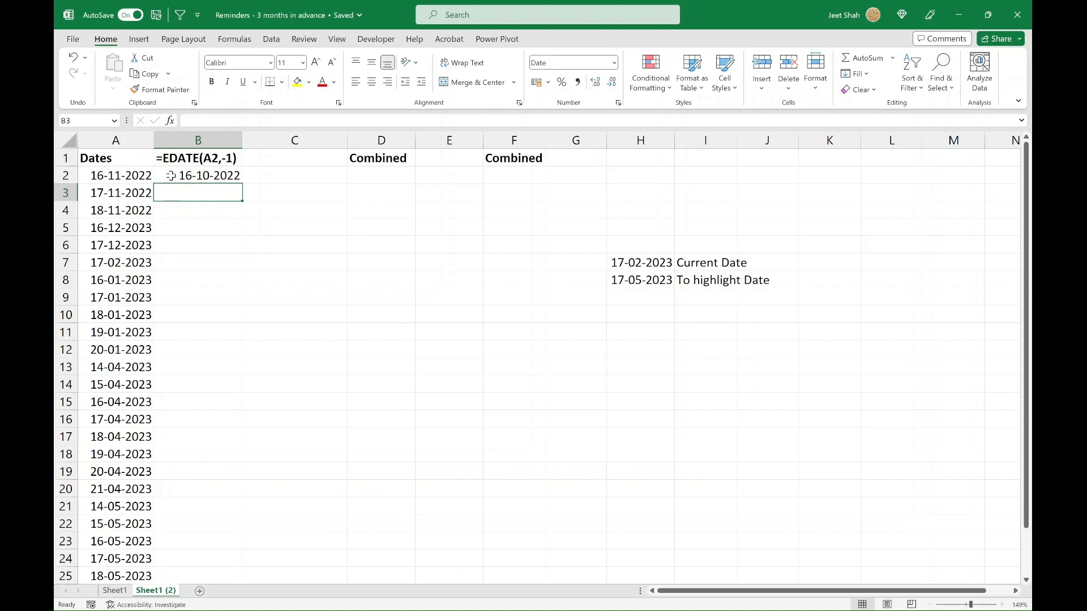
click(226, 178)
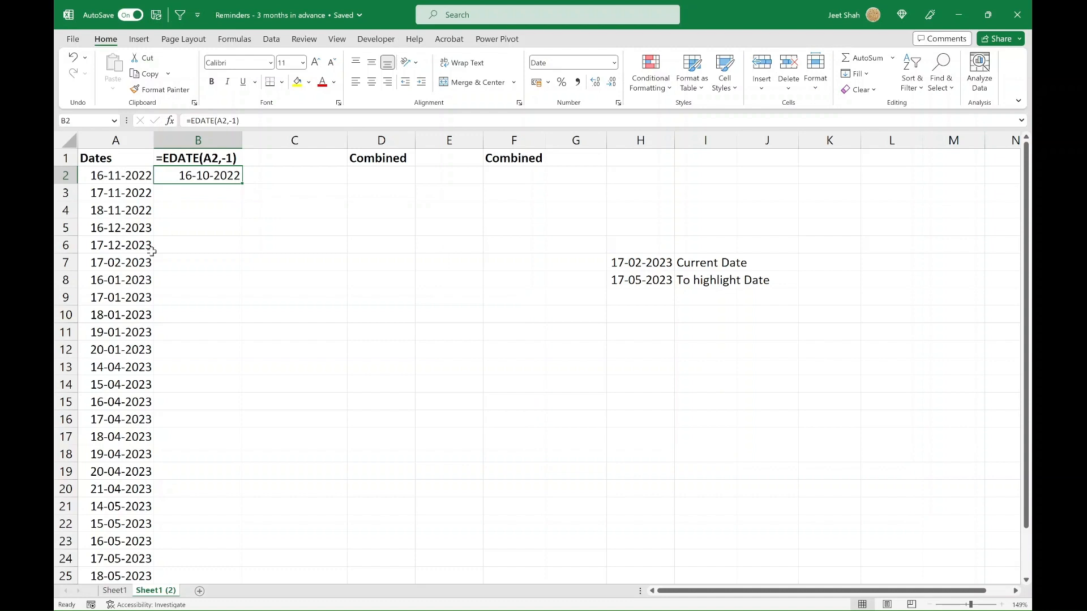
click(105, 179)
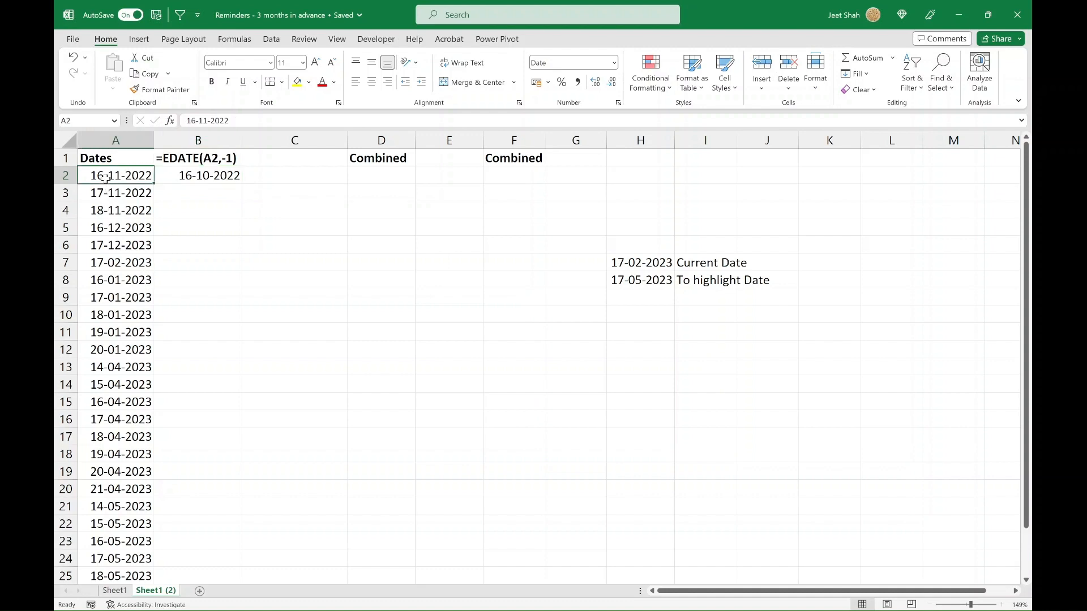
Step: Set the months argument in B2 to -3 so the formula reads =EDATE(A2,-3)
click(201, 176)
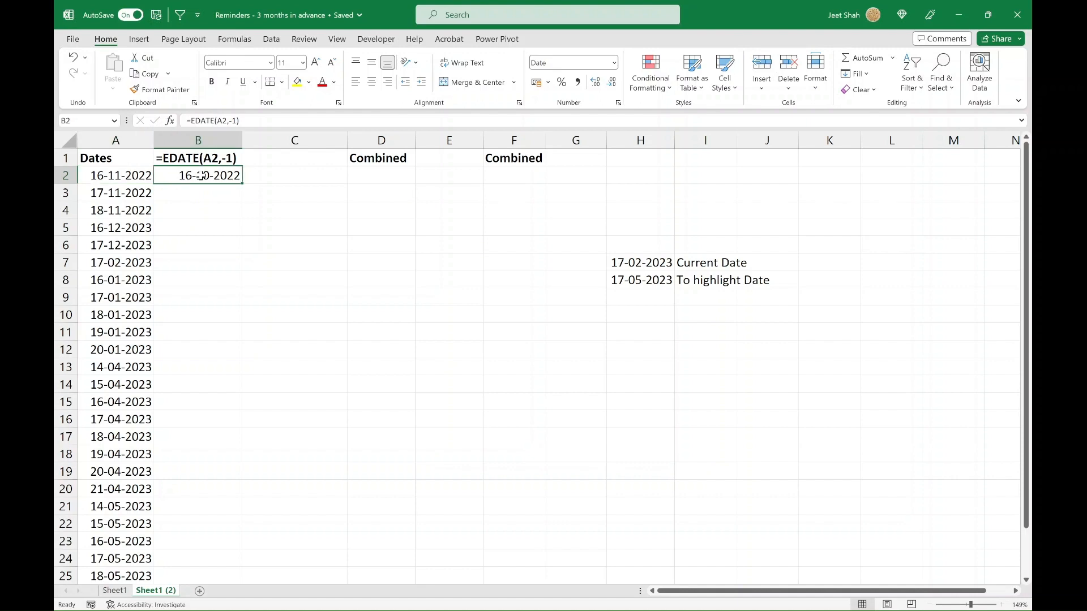
double_click(200, 176)
double_click(227, 175)
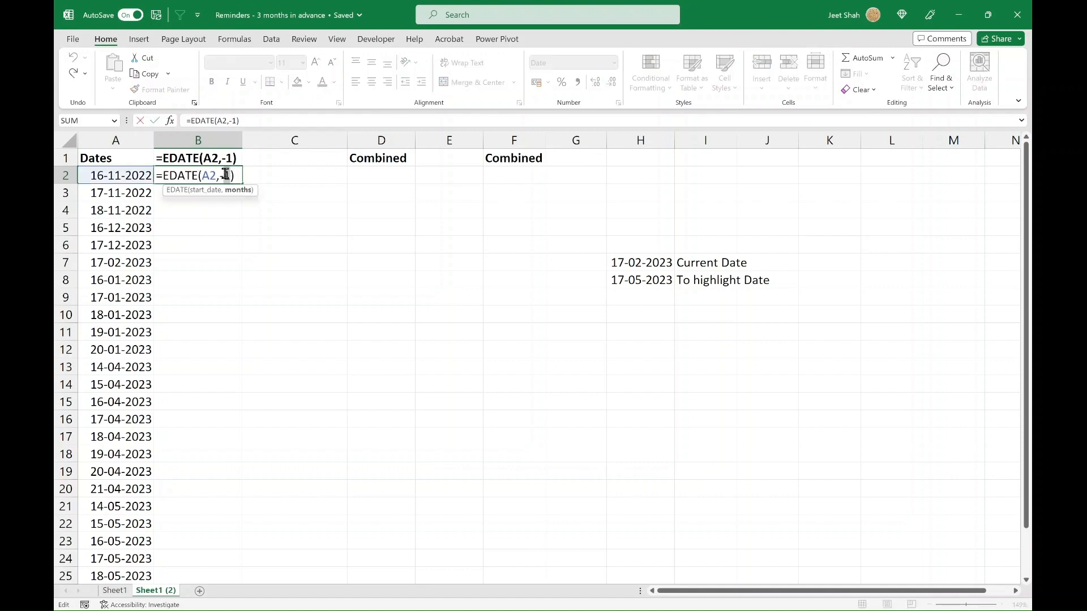
text(3)
key(Return)
Step: Fill the EDATE formula from B2 down column B alongside all the dates, and check row 24
key(Up)
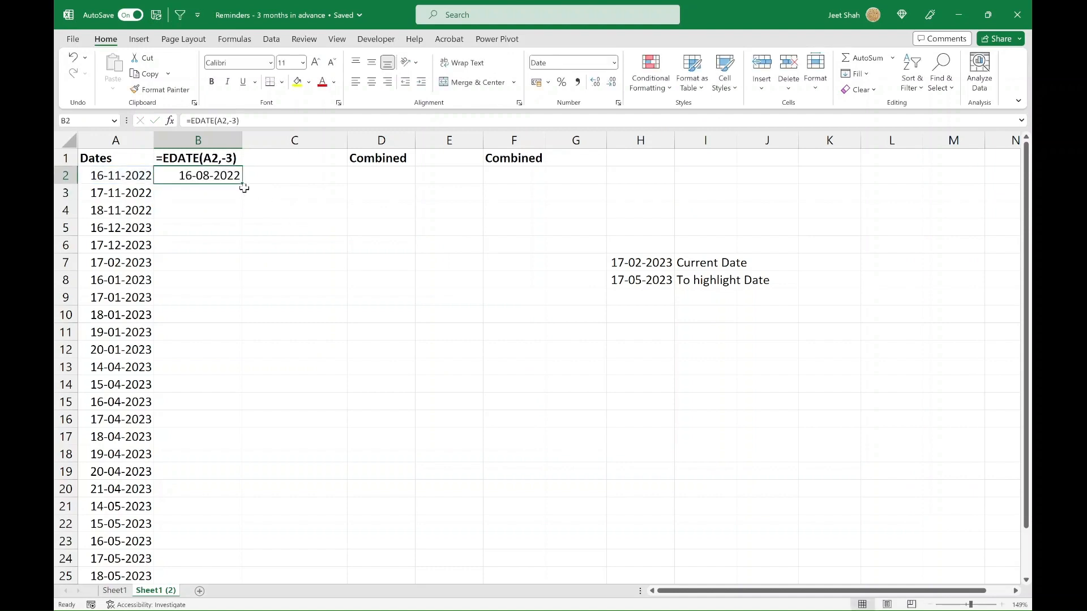
double_click(243, 184)
click(323, 457)
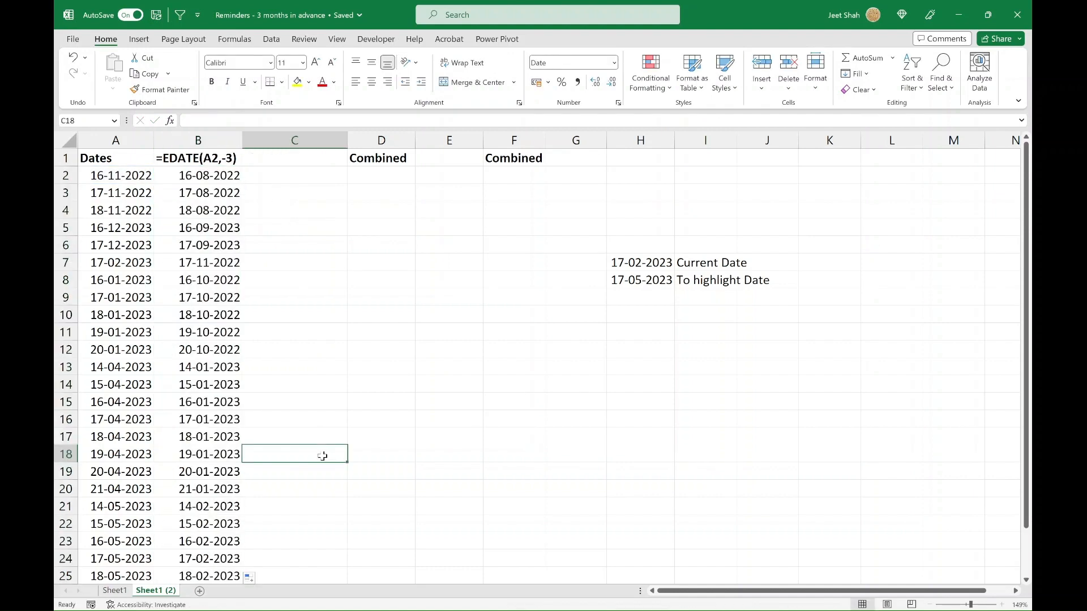
click(123, 560)
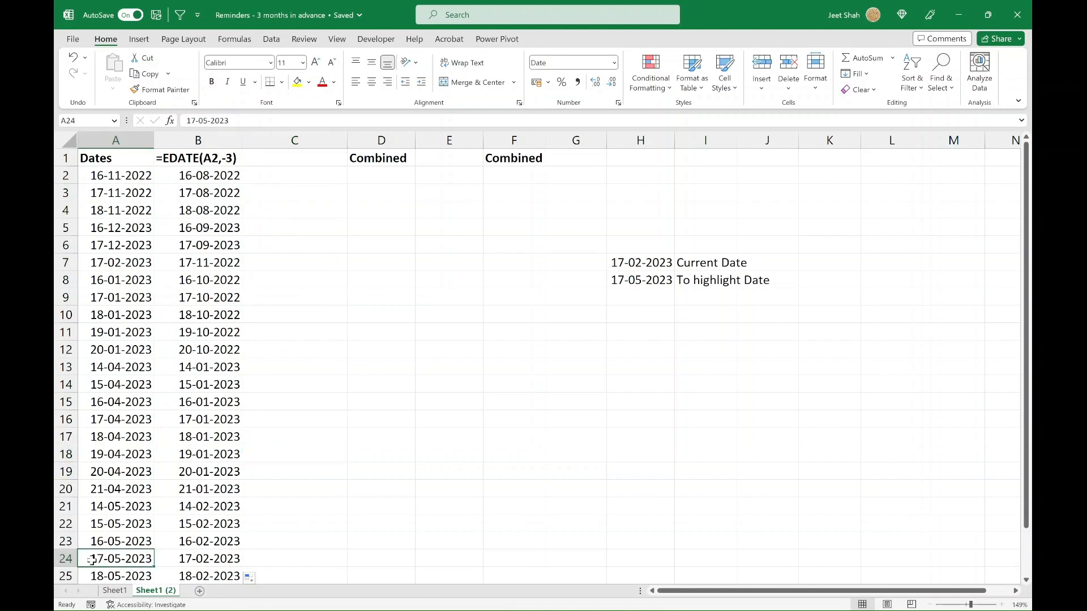
click(197, 554)
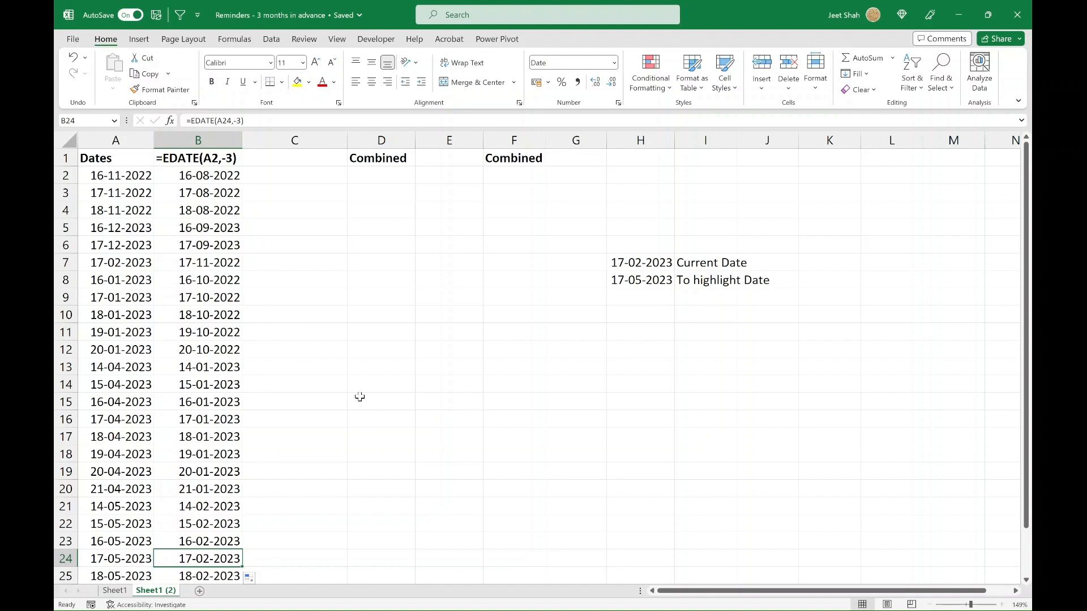
Step: Enter =B2=TODAY() in C2 and fill it down column C alongside all the calculated dates
click(260, 171)
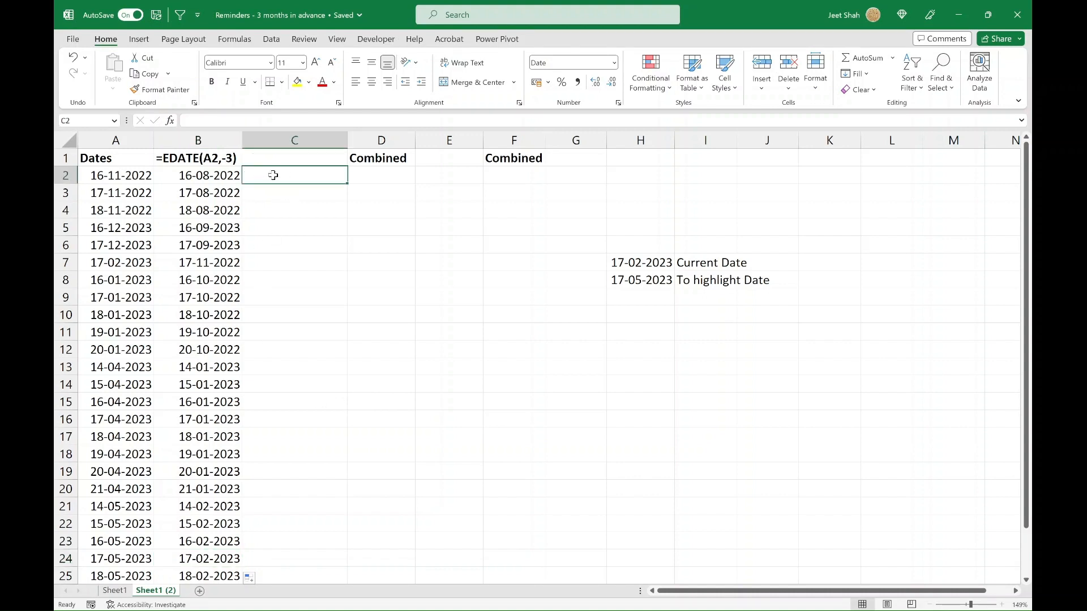
text(=)
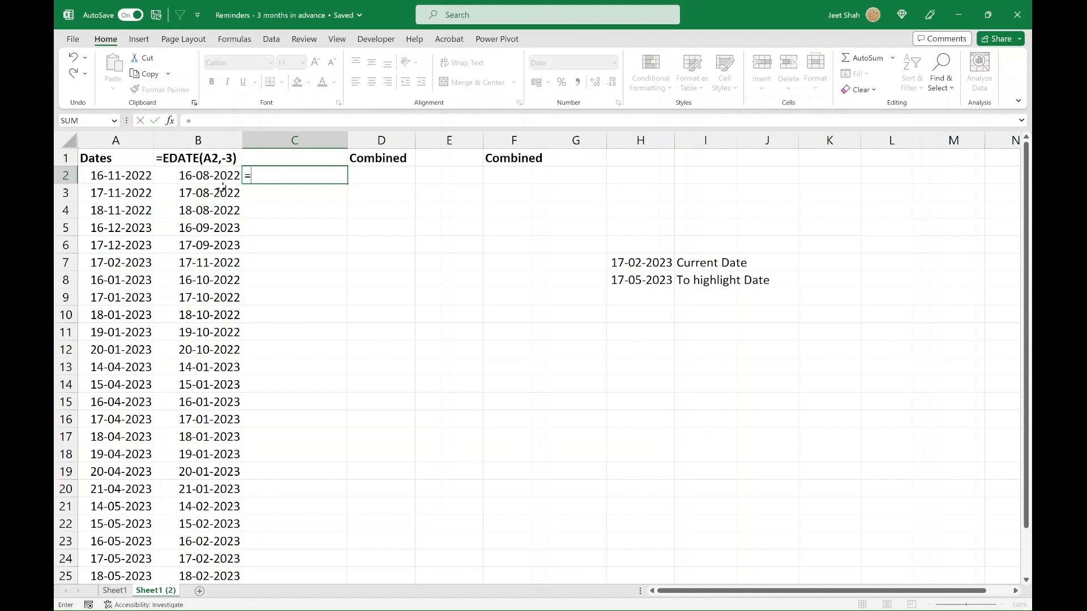
click(210, 176)
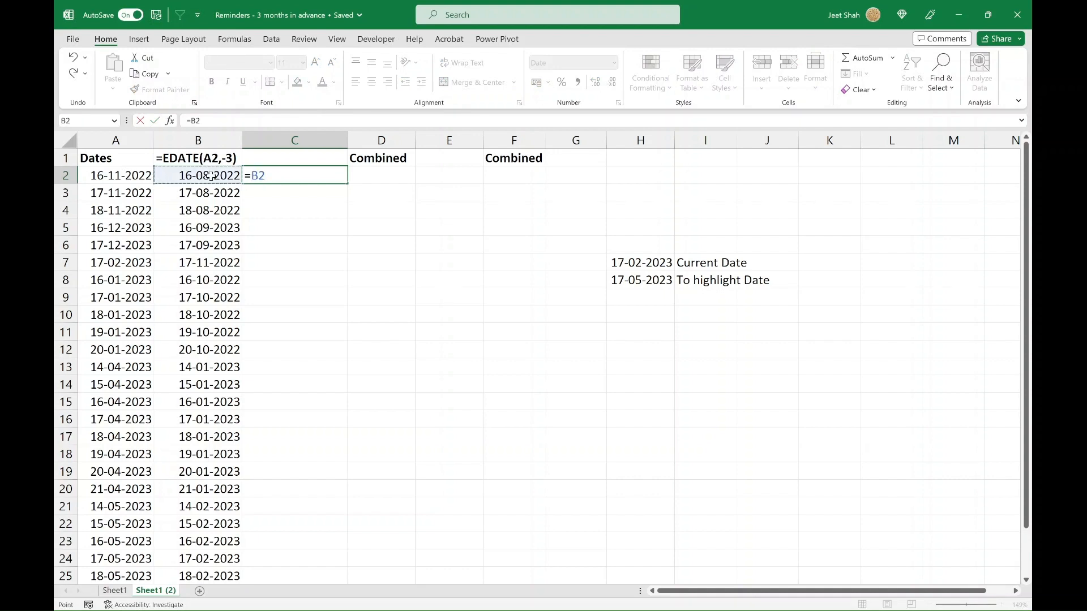
text(-)
text(=tod)
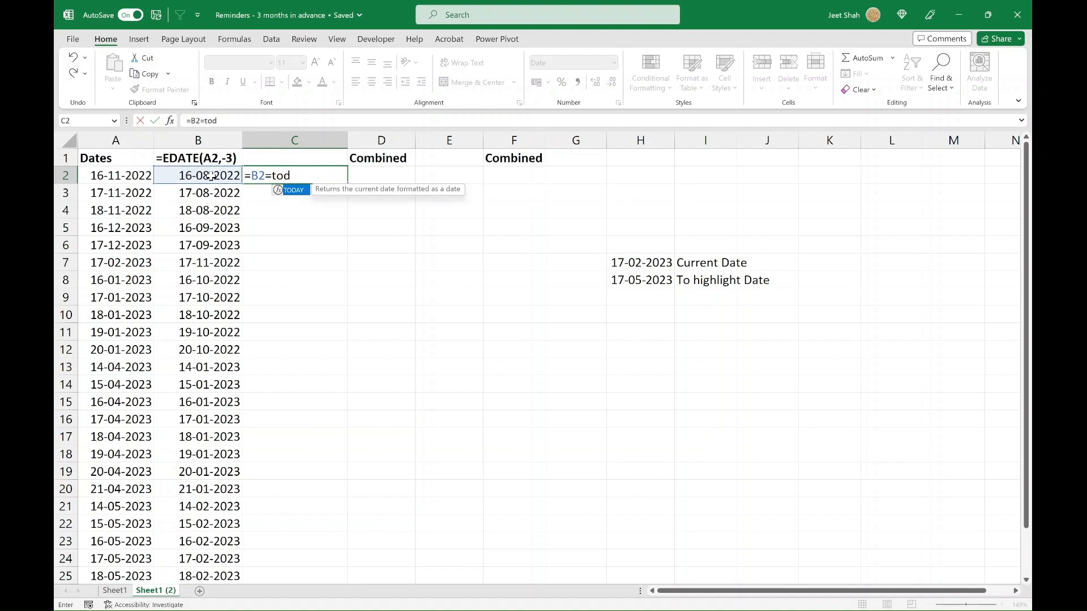
key(Tab)
text())
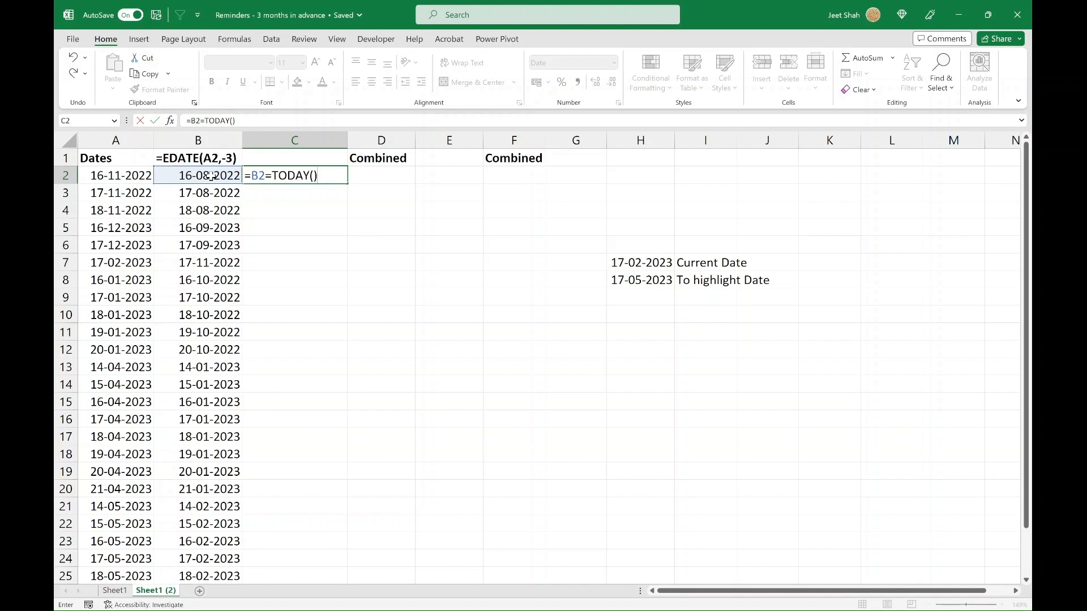
key(Return)
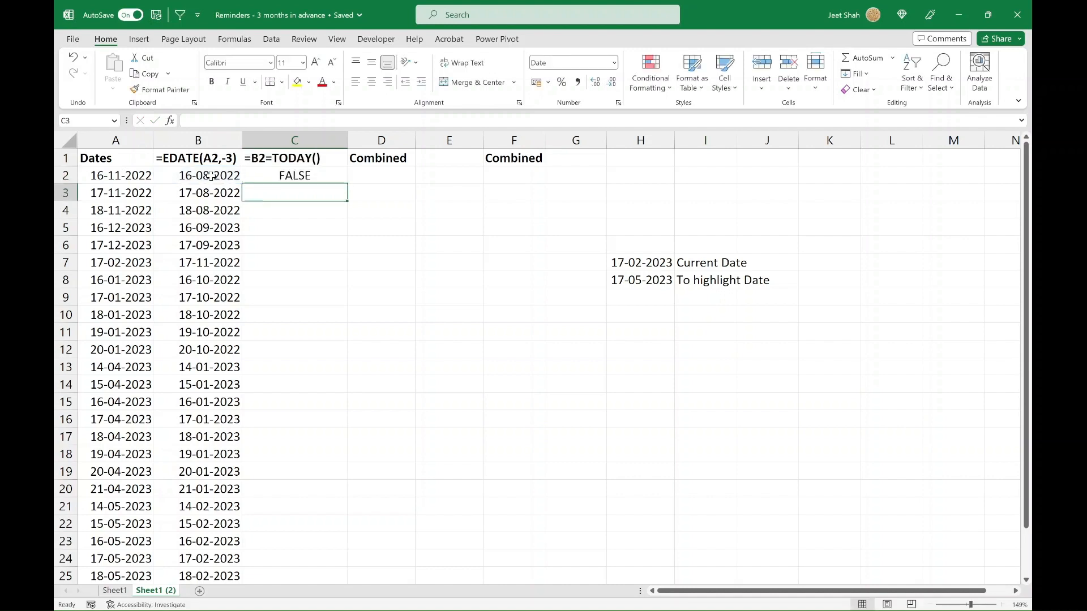
click(336, 177)
double_click(345, 184)
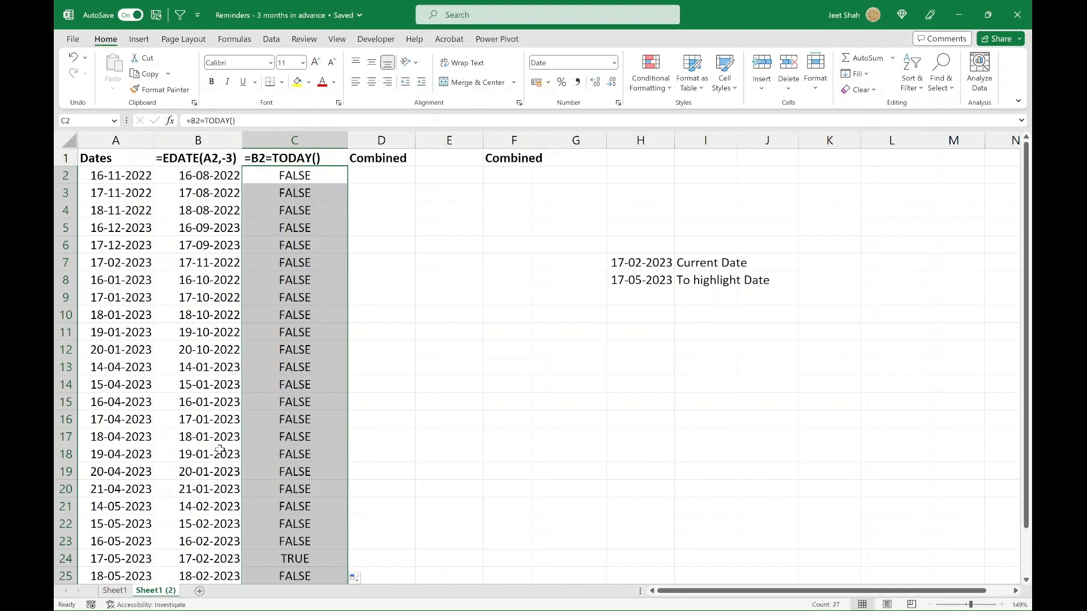
Step: Examine row 24, comparing the original date, the date three months earlier and the TODAY comparison
click(190, 559)
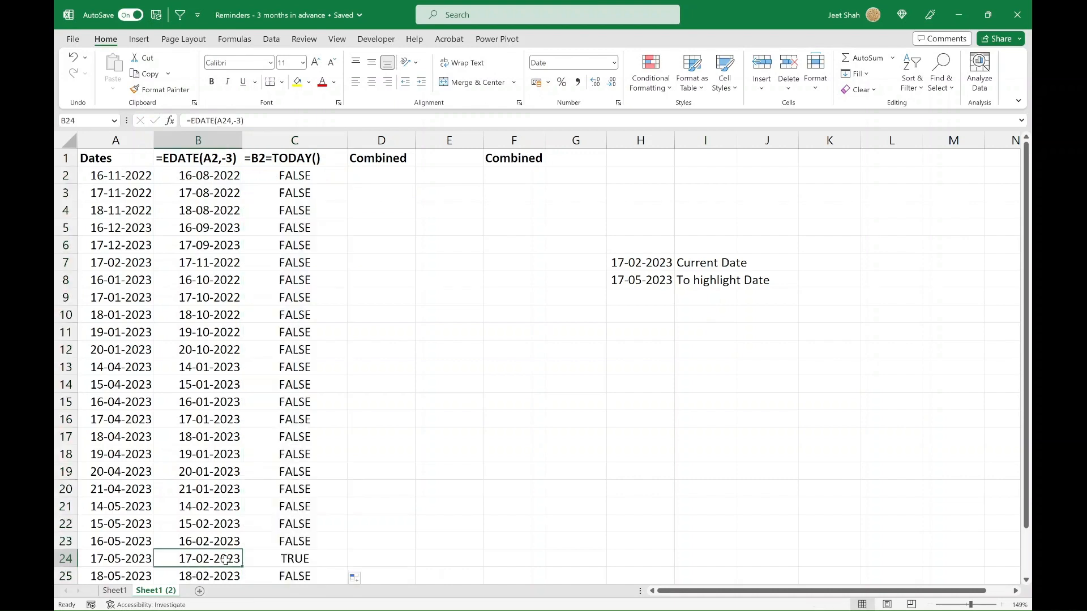
click(110, 561)
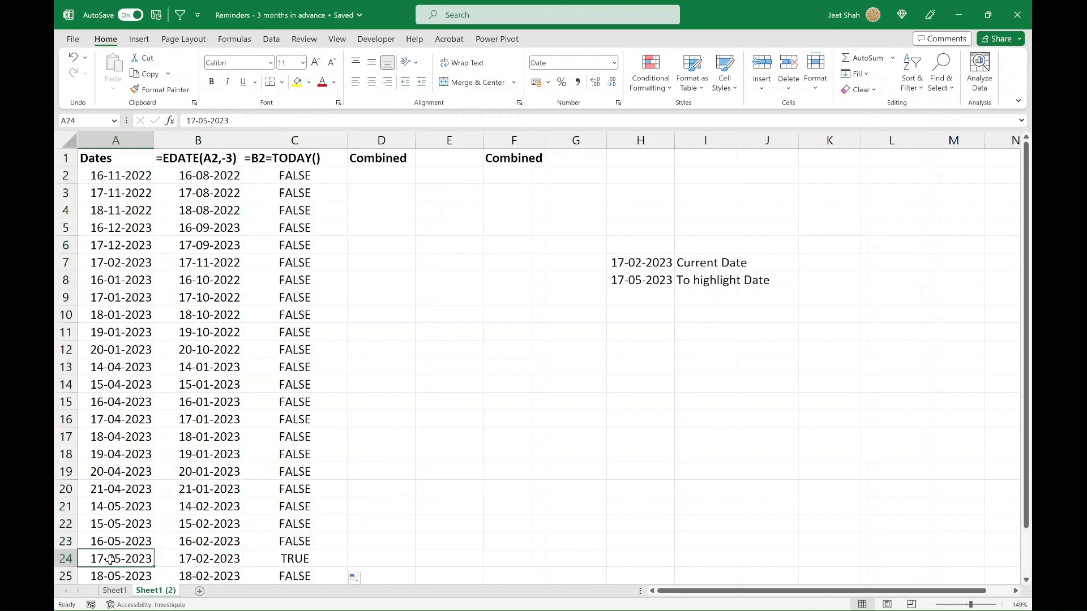
click(293, 560)
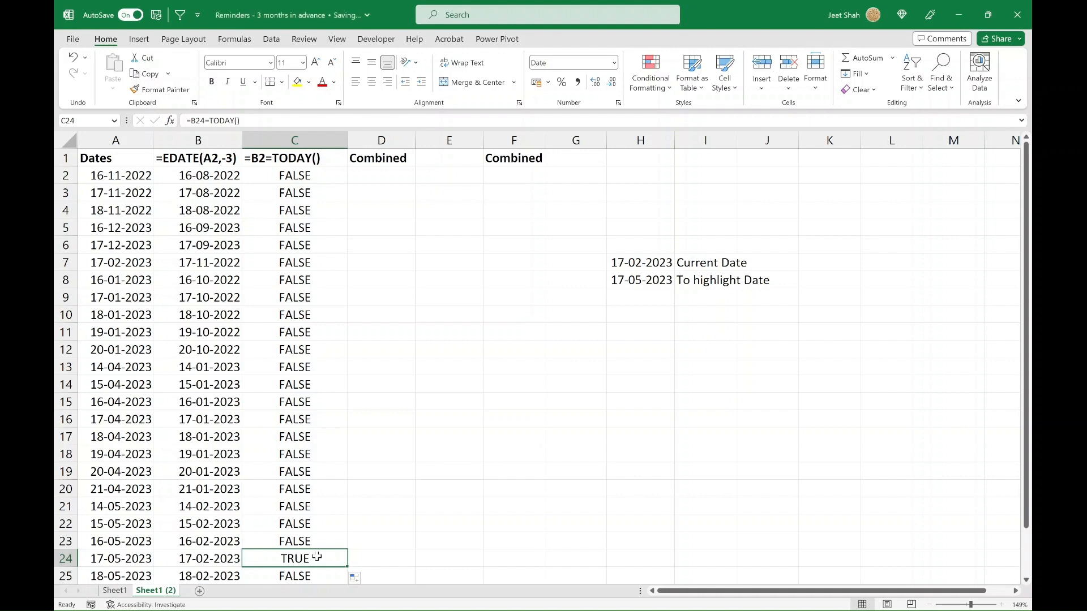
click(208, 558)
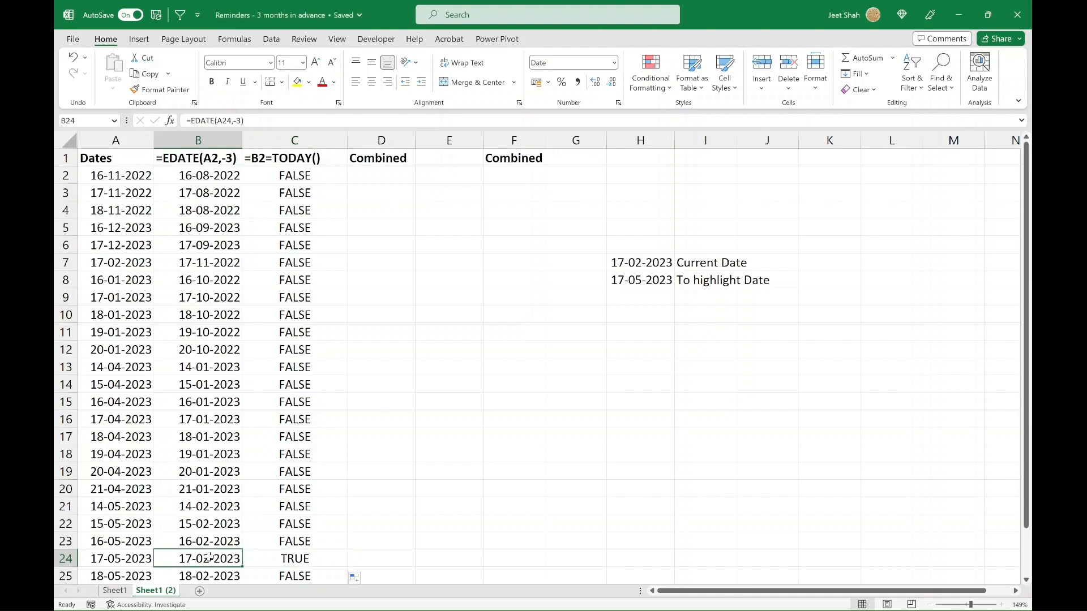
click(125, 558)
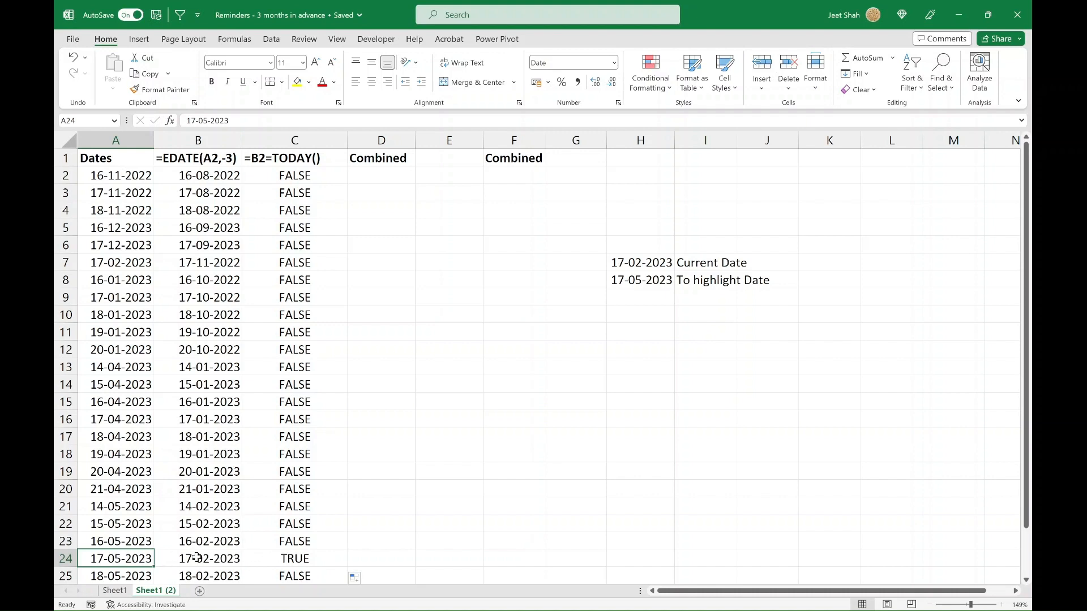
drag(195, 556, 277, 557)
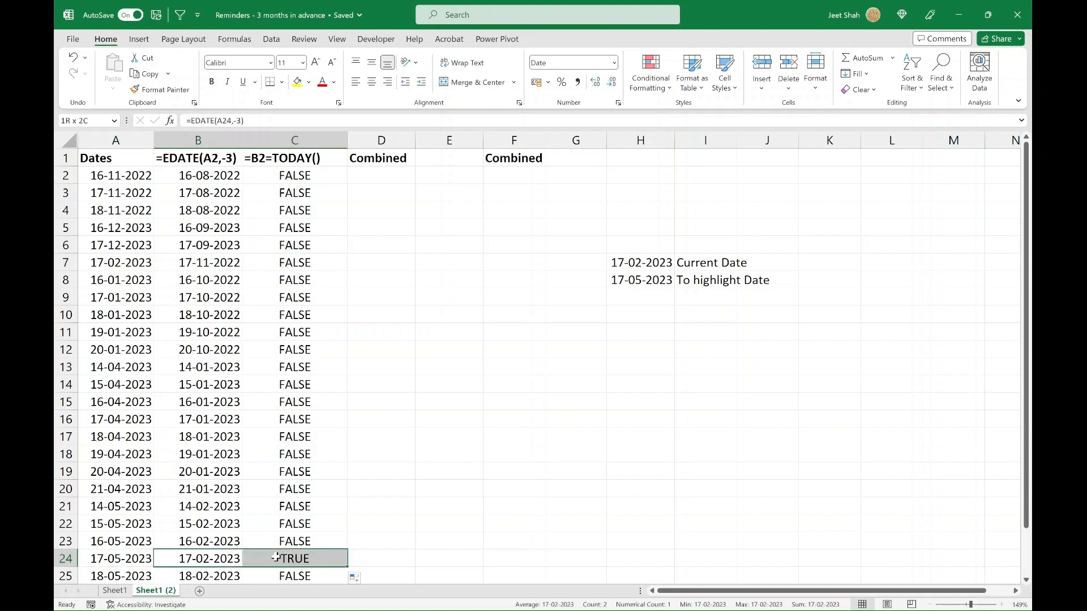
click(274, 174)
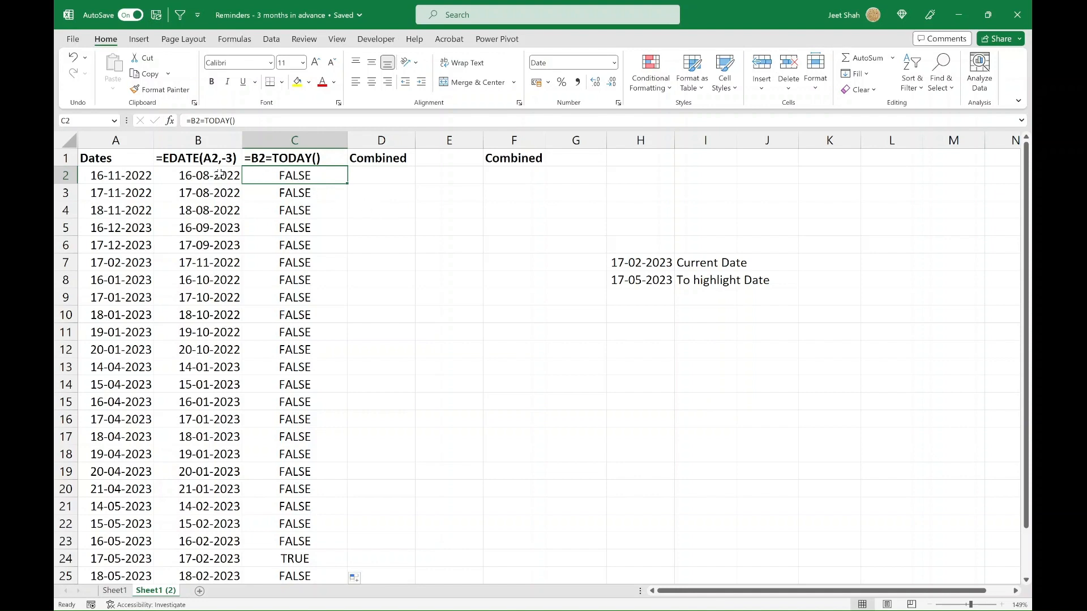
click(383, 176)
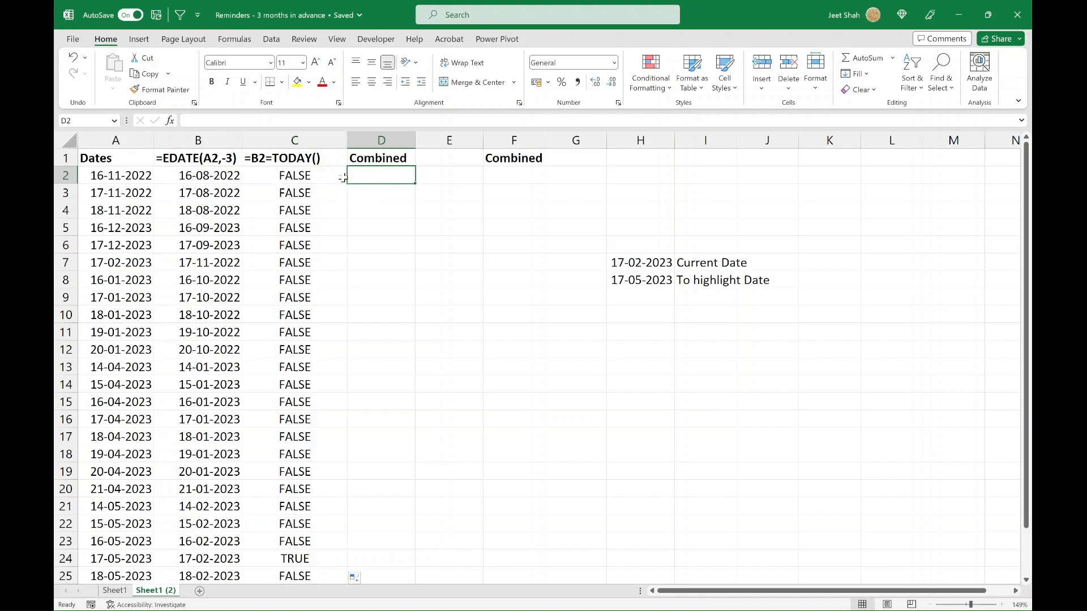
Step: Copy the EDATE formula text from B2 into D2 under Combined, entering =EDATE(A2,-3)
double_click(202, 176)
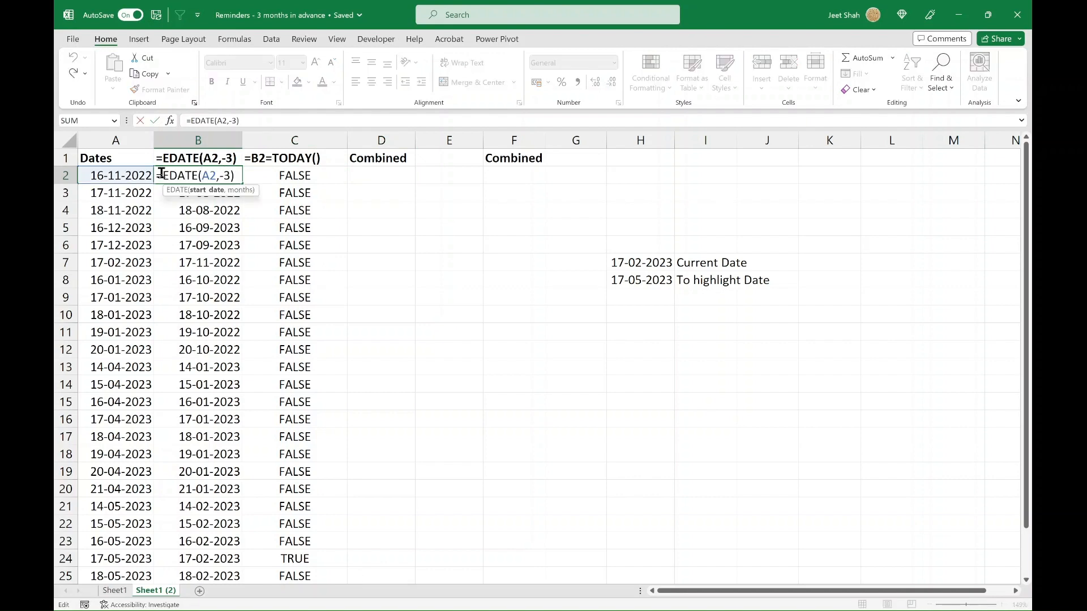
drag(161, 173, 286, 170)
key(ctrl+c)
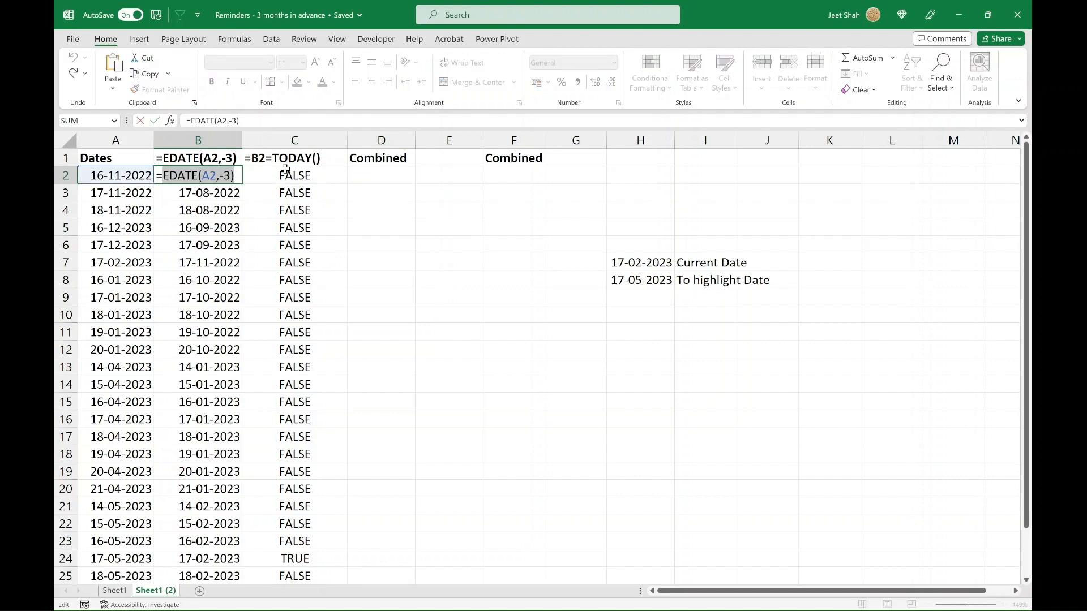
click(286, 170)
click(409, 180)
text(=)
key(ctrl+v)
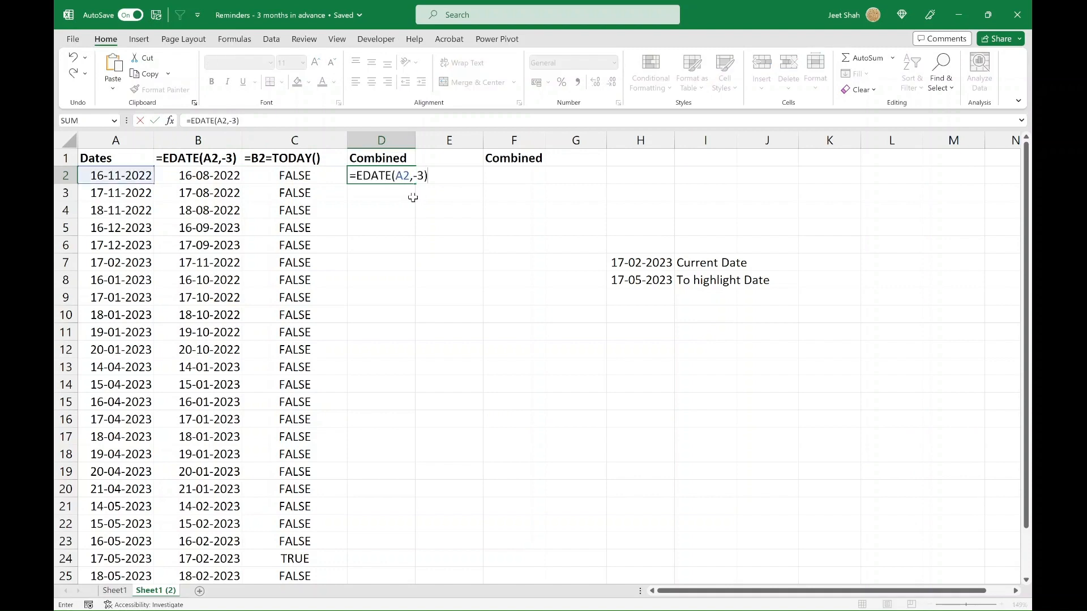
key(Return)
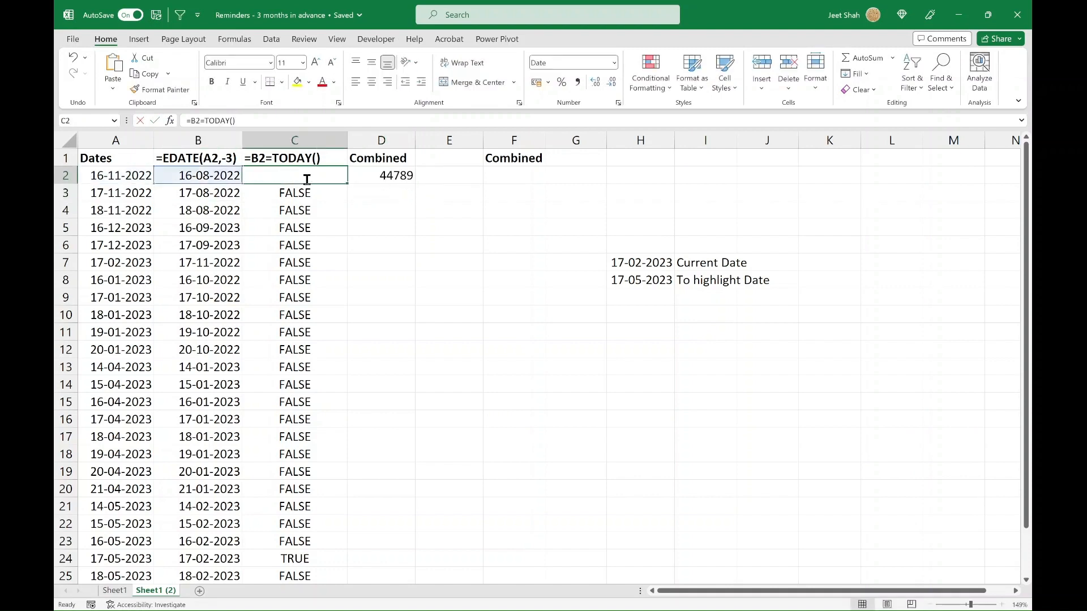
Step: Append the TODAY comparison from C2 to the formula in D2 so it reads =EDATE(A2,-3)=TODAY()
double_click(306, 177)
drag(266, 175, 314, 176)
key(shift+Right)
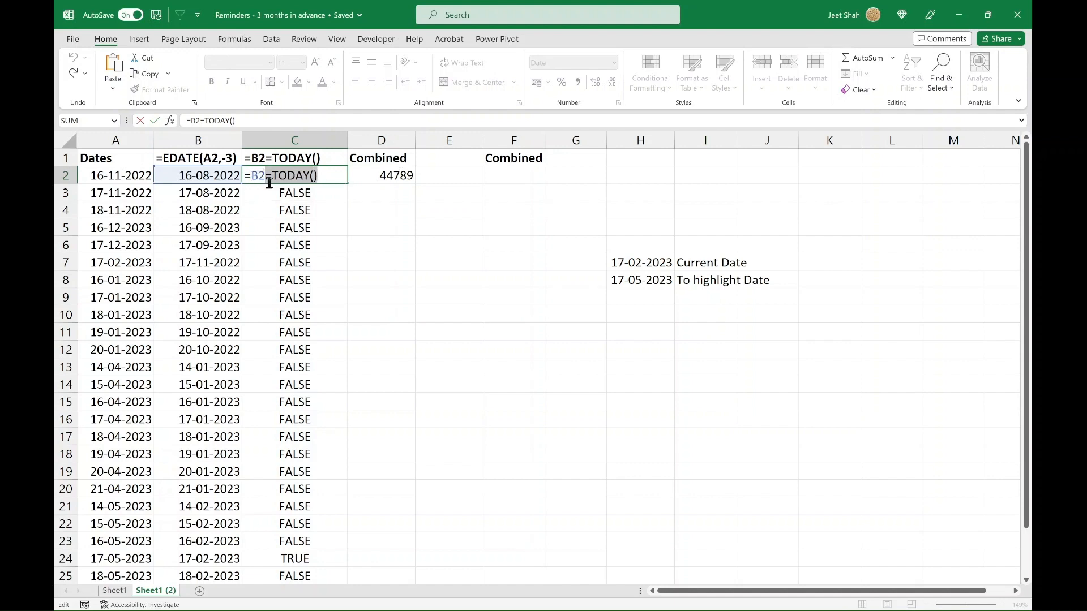
key(Escape)
click(416, 181)
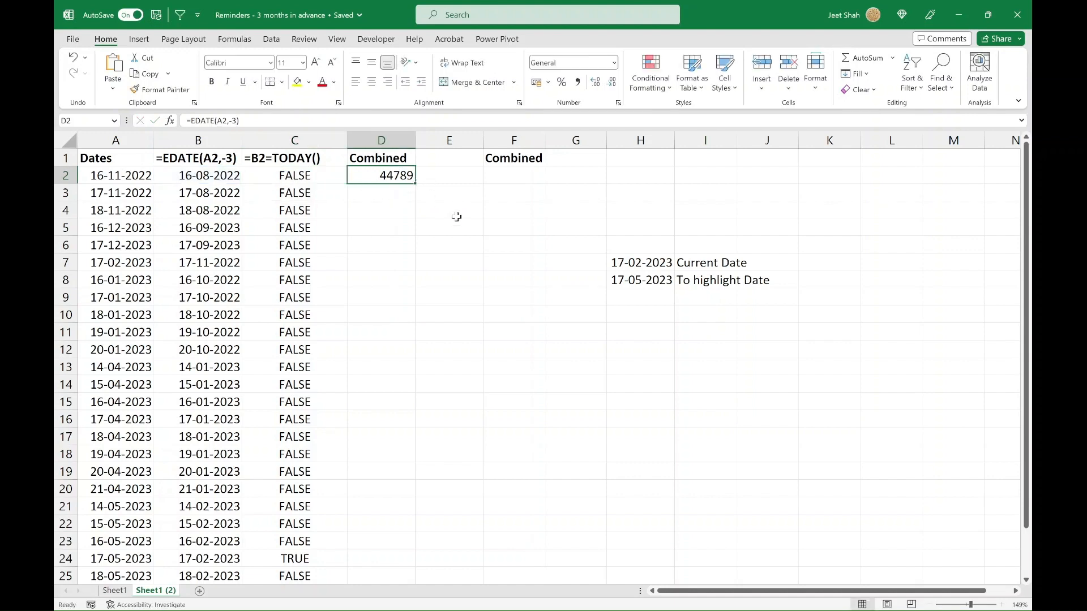
key(F2)
text(==TODAY())
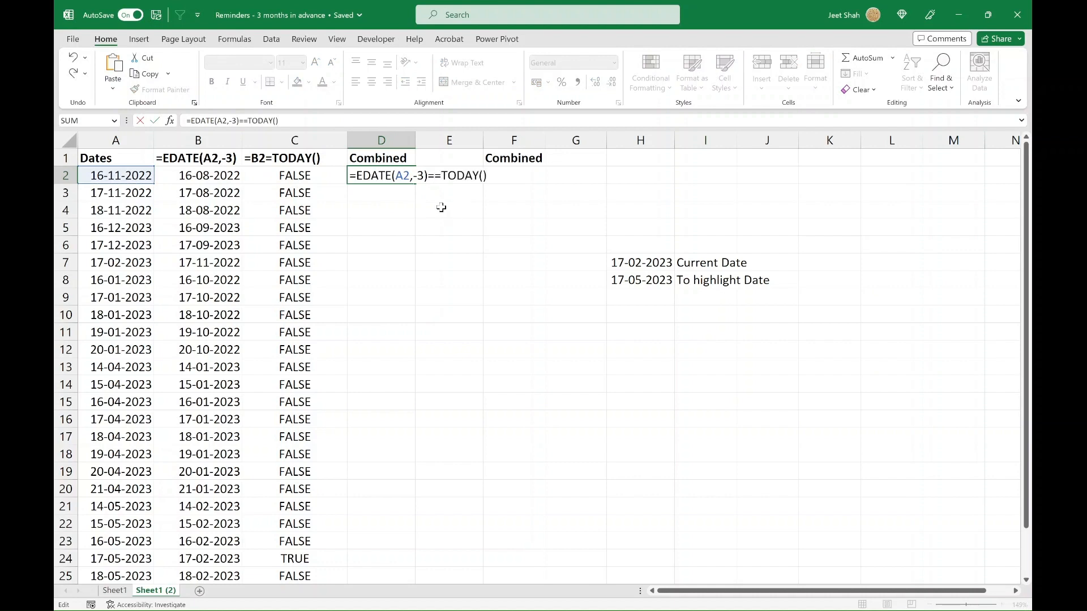
key(Return)
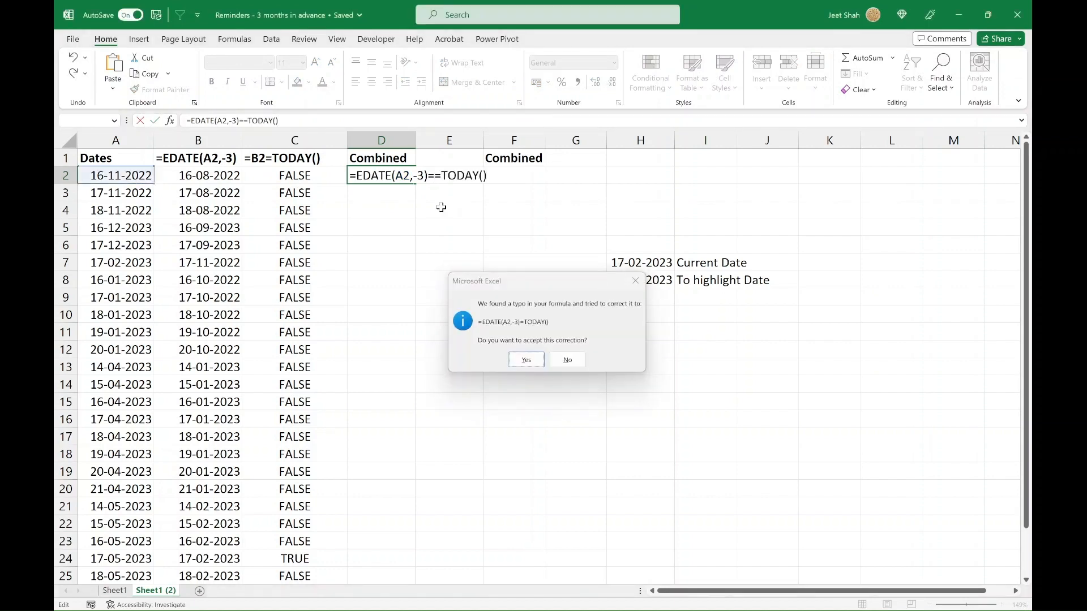
key(Return)
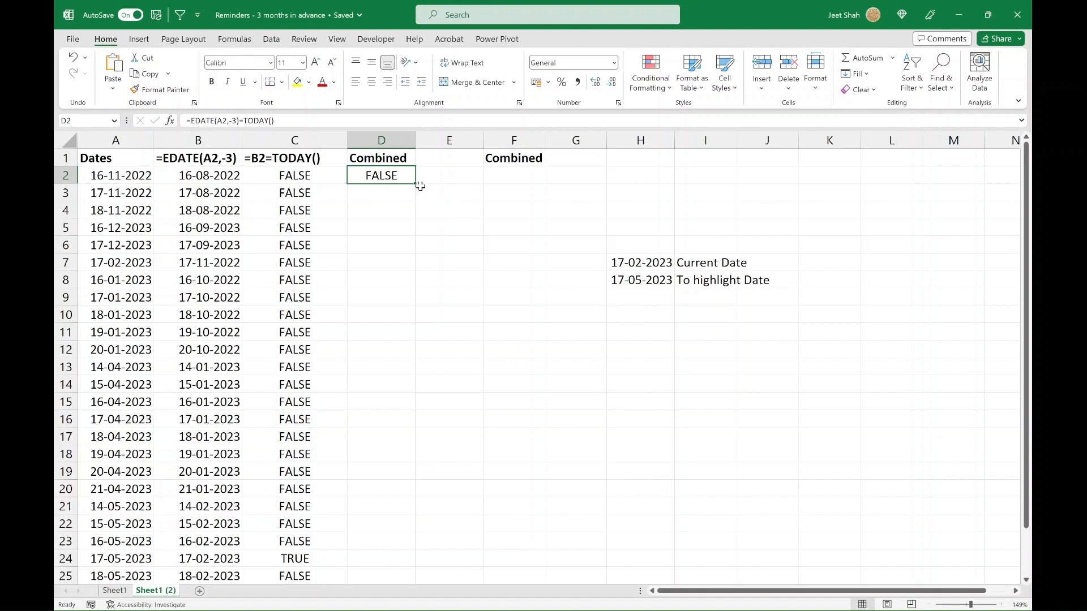
Step: Fill the combined formula from D2 down column D alongside all the dates, and check row 24
double_click(415, 184)
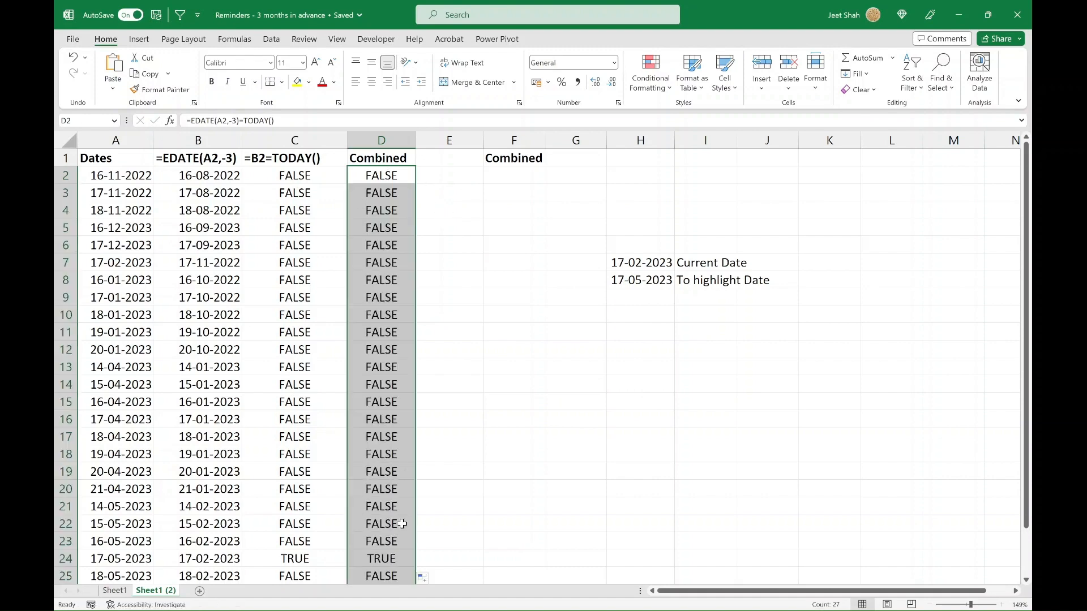
click(379, 559)
scroll(378, 560, down, 1)
scroll(378, 559, down, 1)
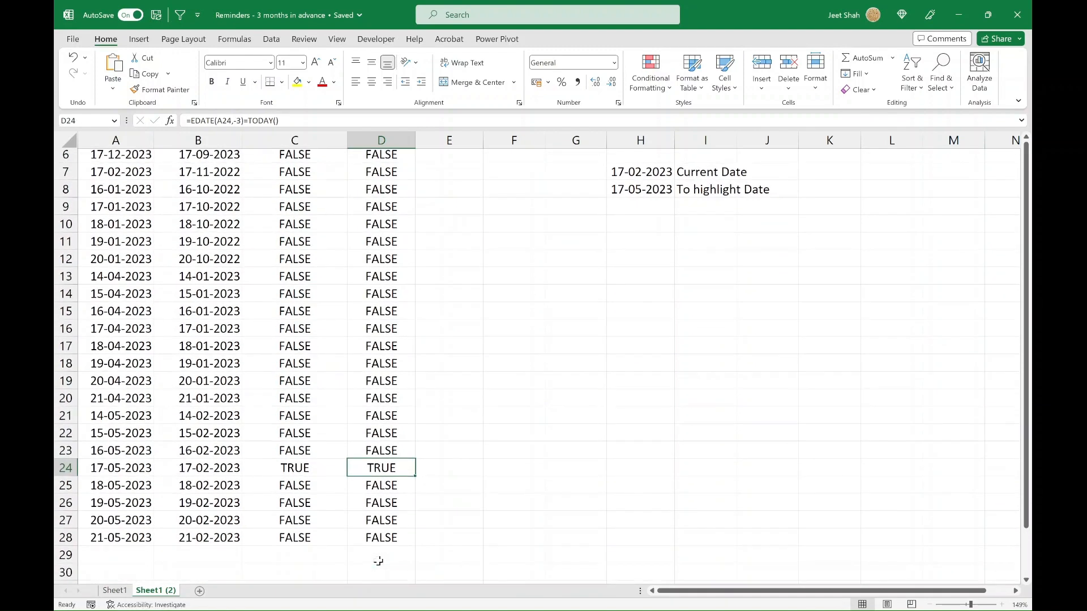
scroll(374, 308, up, 2)
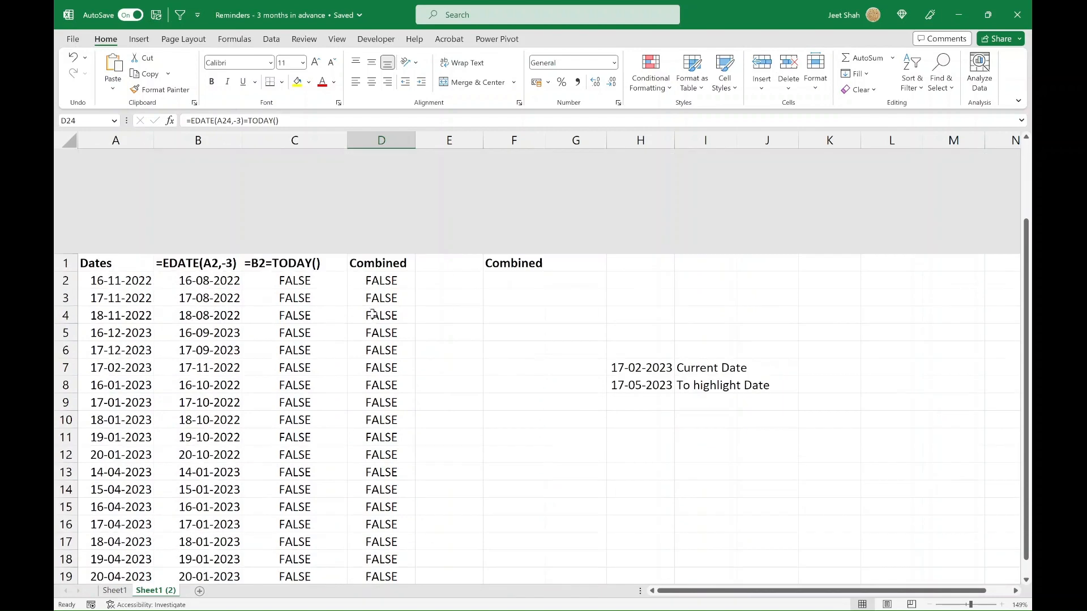
Step: Copy the combined formula text from D2 without its leading equals sign, leaving the cell unedited
click(384, 176)
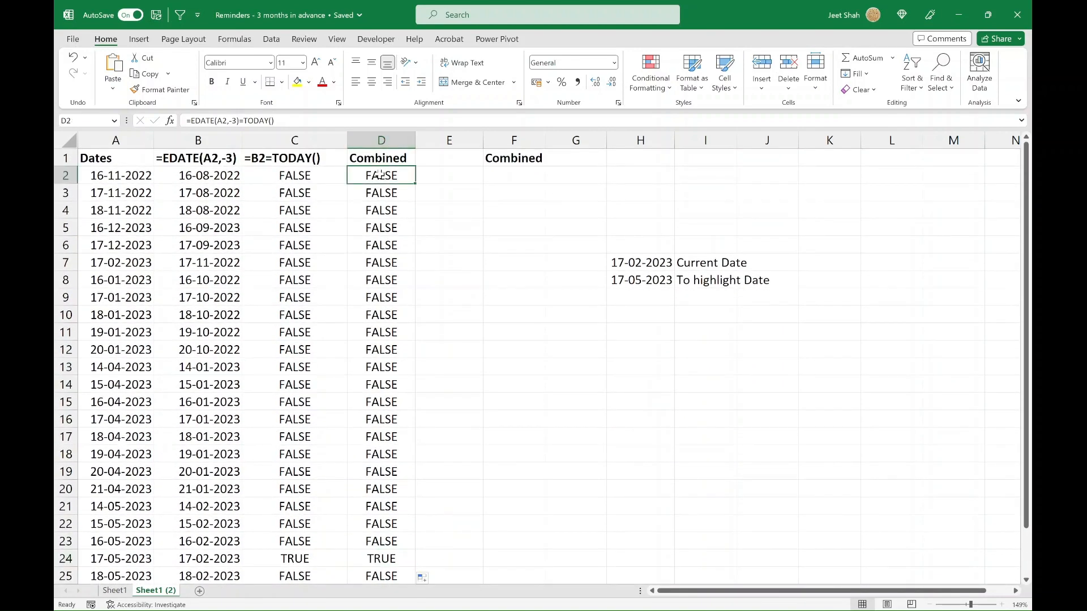
double_click(386, 172)
drag(357, 175, 519, 162)
key(ctrl+c)
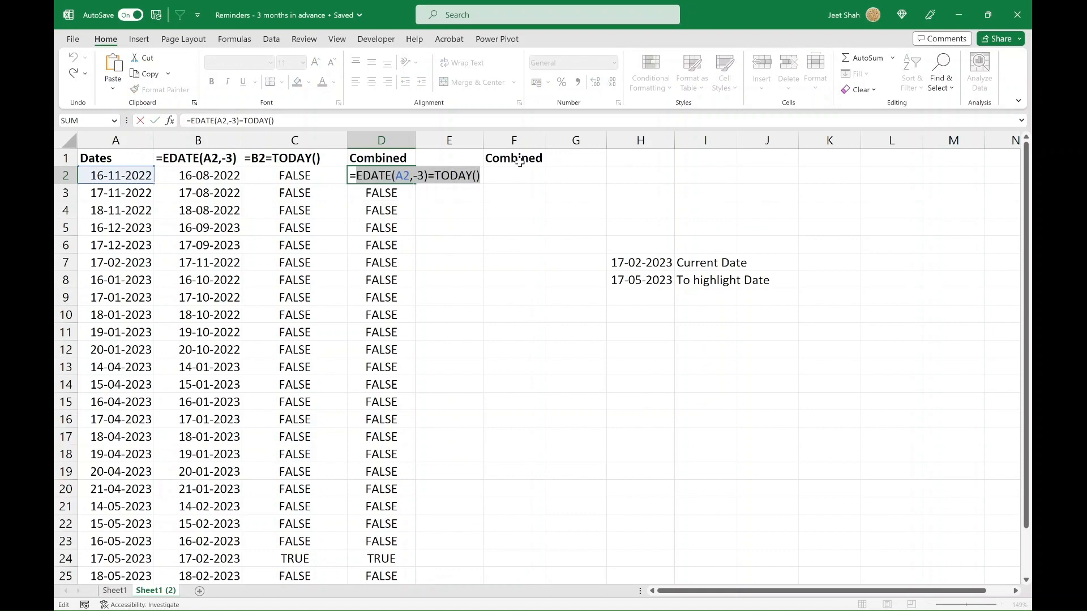
key(Escape)
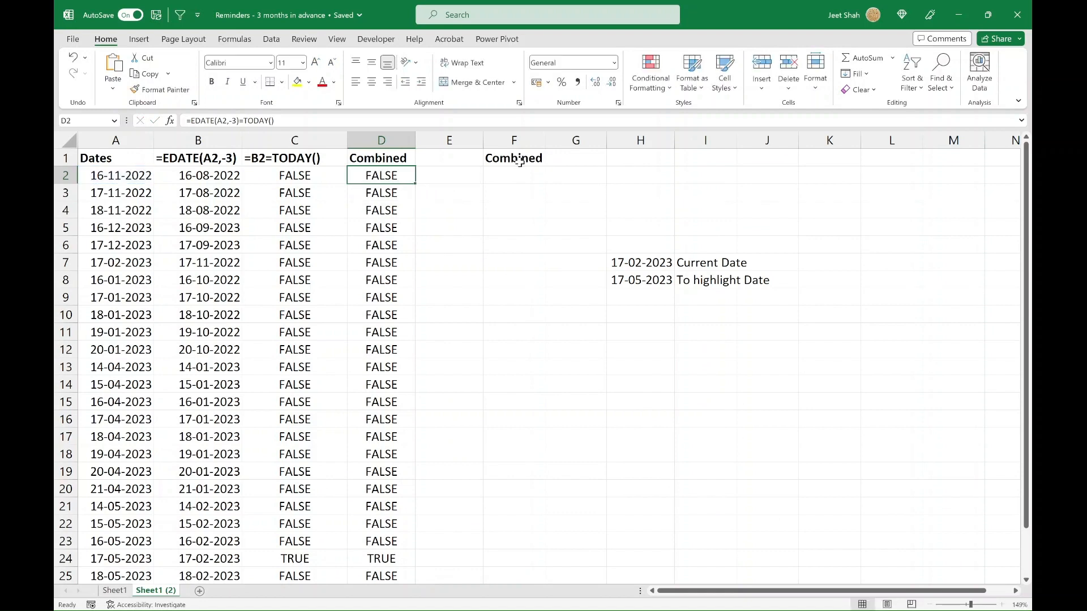
Step: Create a formula-based conditional formatting rule for the dates in A2:A28 using =EDATE(A2,-3)=TODAY()
click(661, 91)
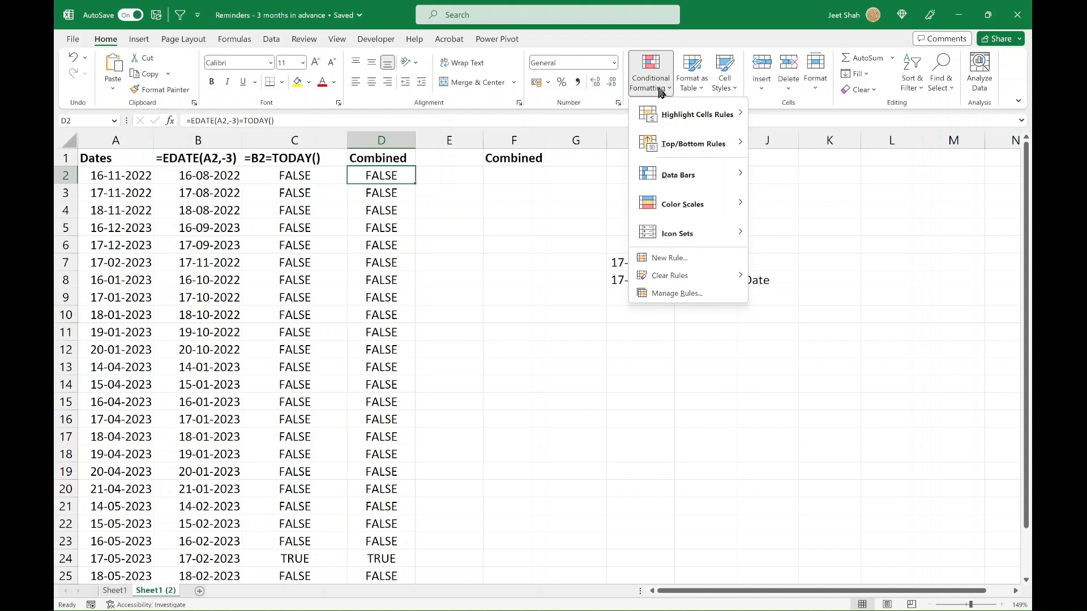
click(661, 91)
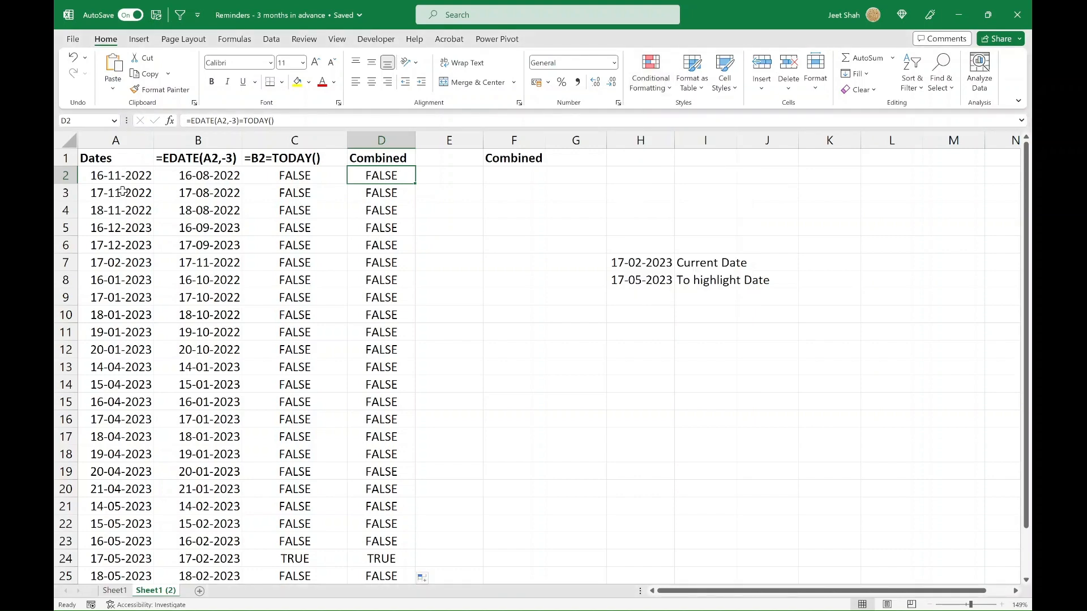
click(116, 176)
key(ctrl+shift+Down)
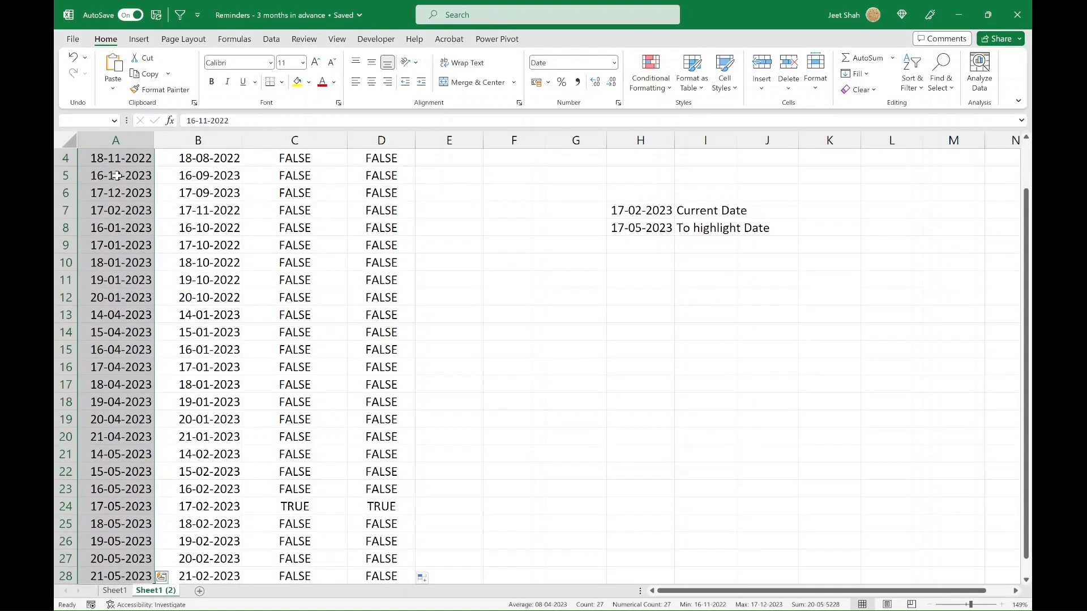
scroll(281, 363, down, 1)
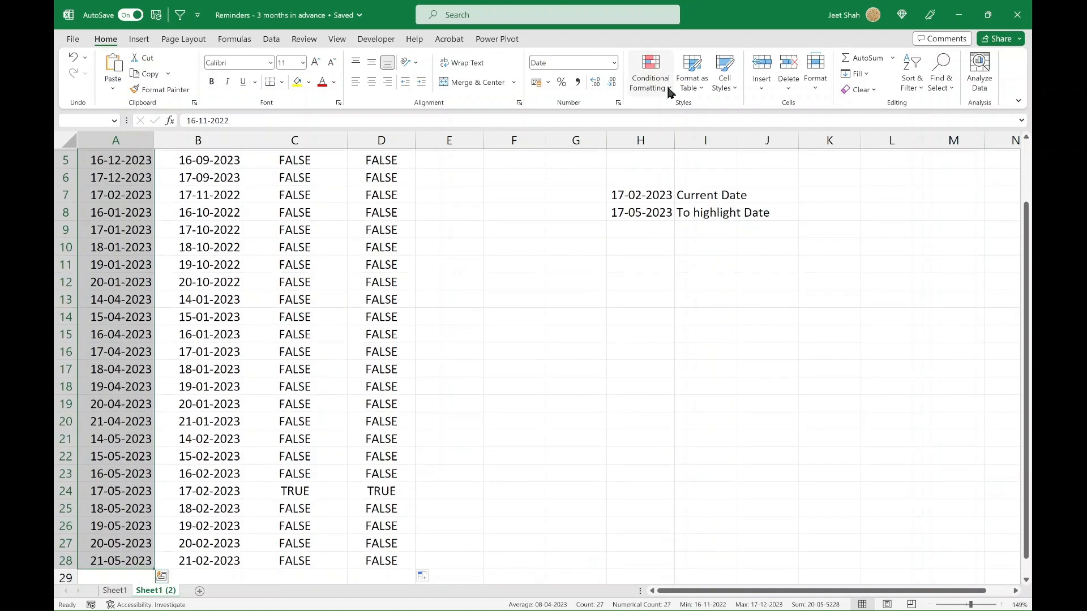
click(648, 86)
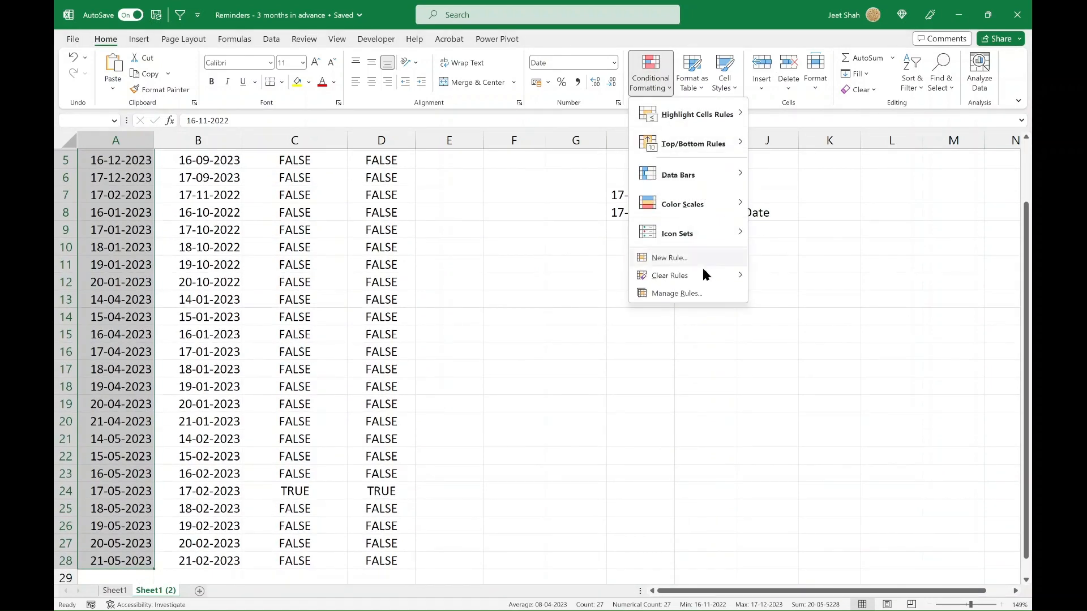
click(679, 256)
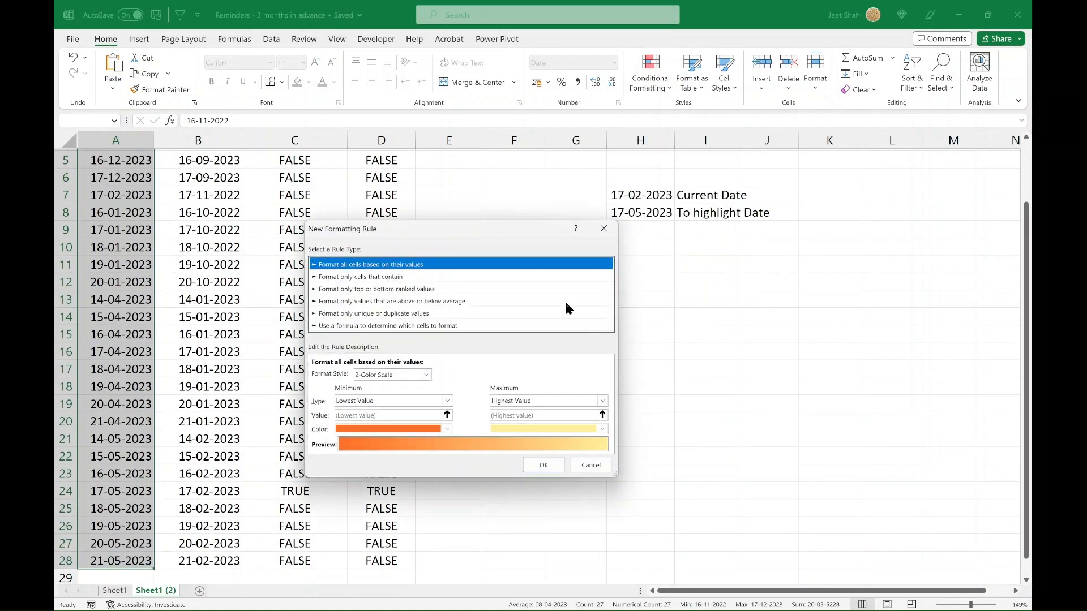
click(398, 327)
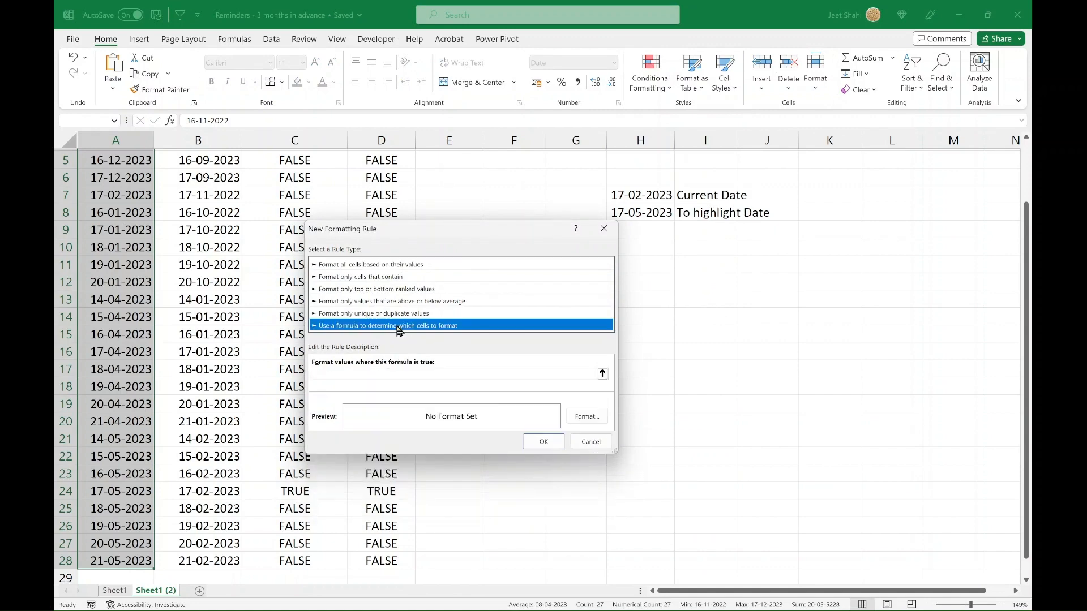
click(385, 376)
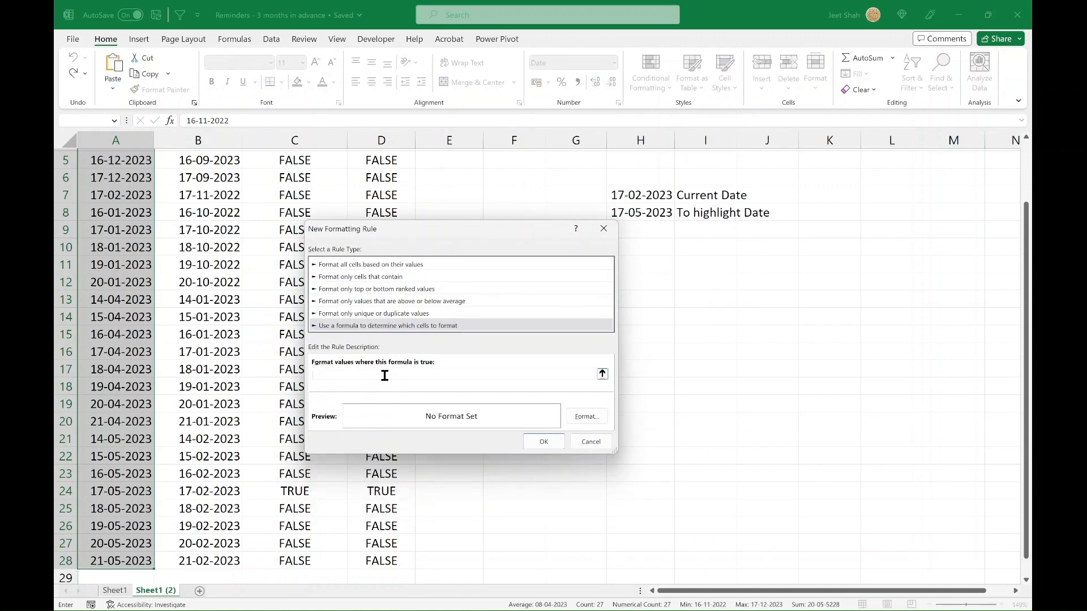
key(ctrl+v)
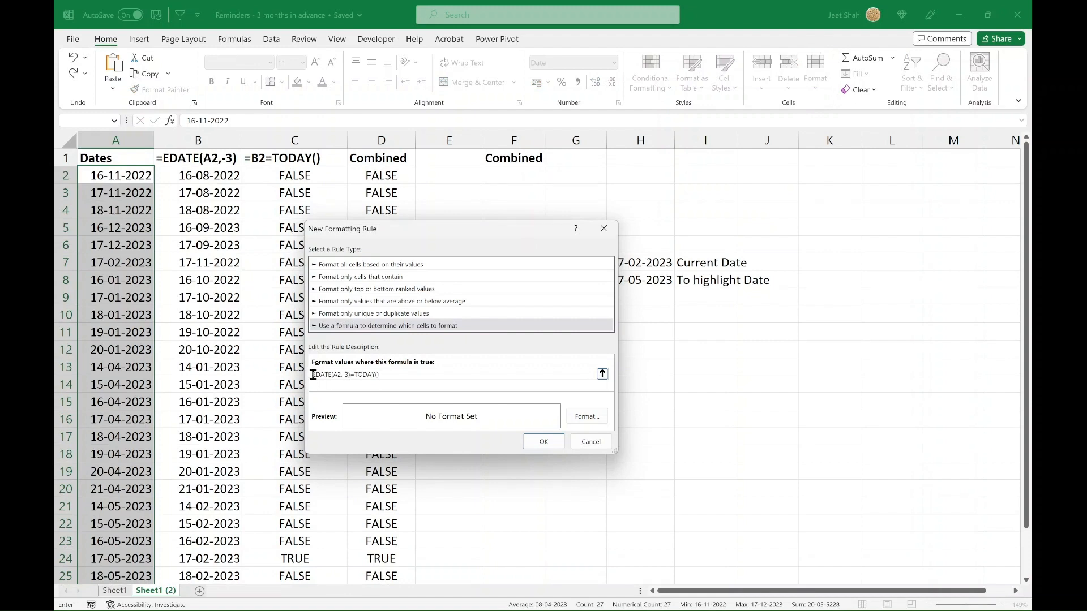
text(=)
Step: Give the rule a light gold fill, apply it, and check the highlighting down the date column
click(603, 417)
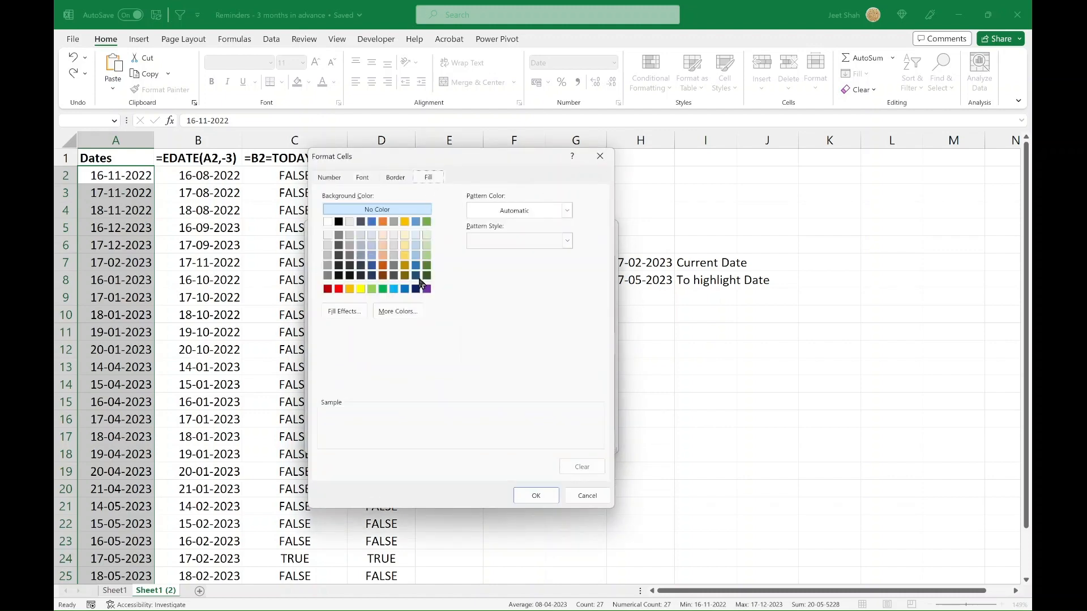
click(403, 246)
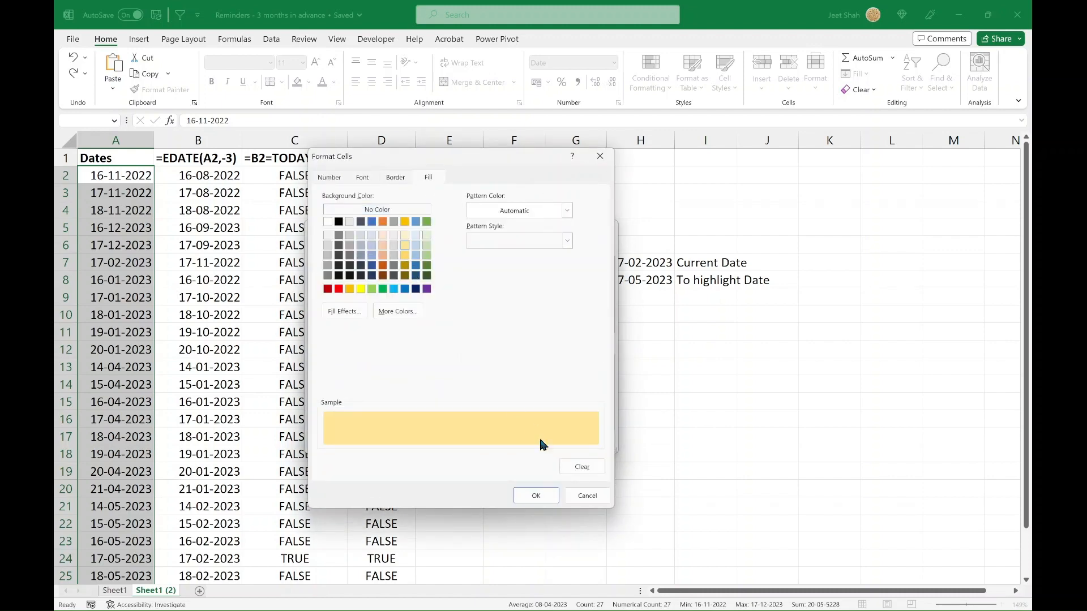
click(534, 496)
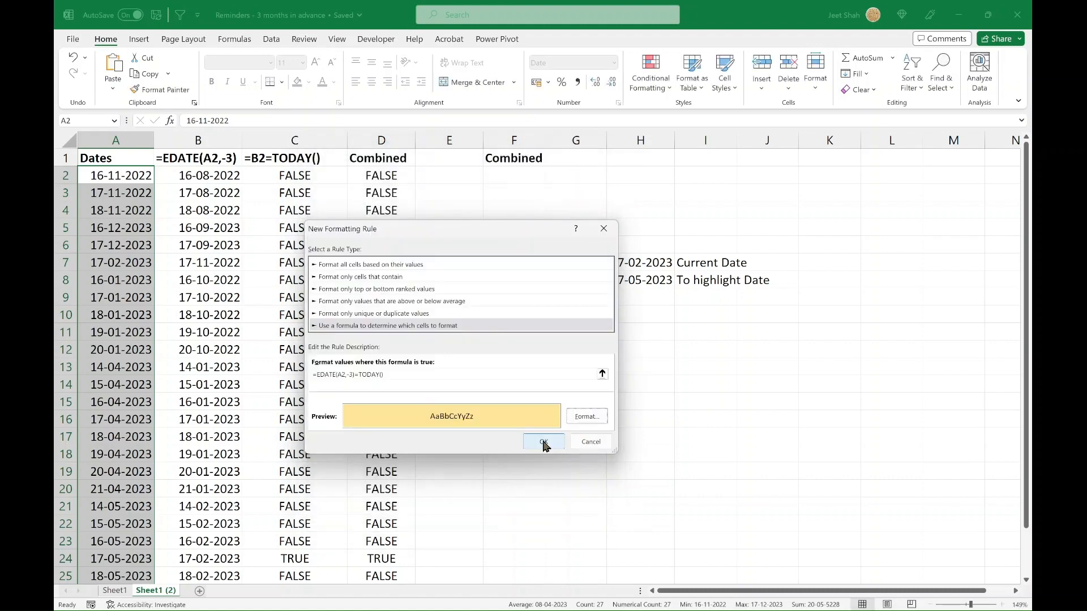
click(543, 441)
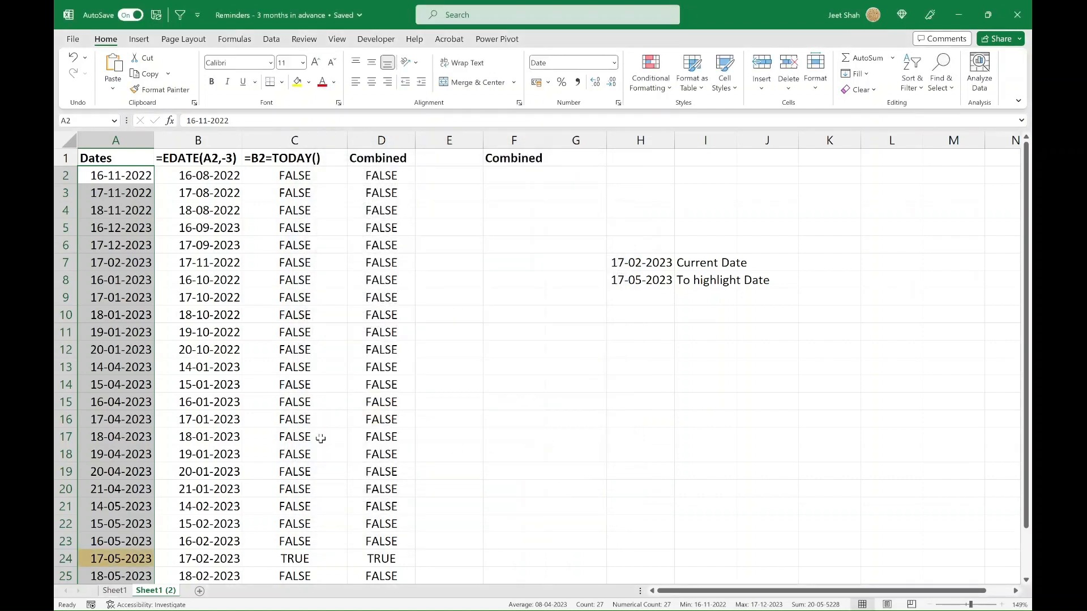
scroll(306, 503, down, 2)
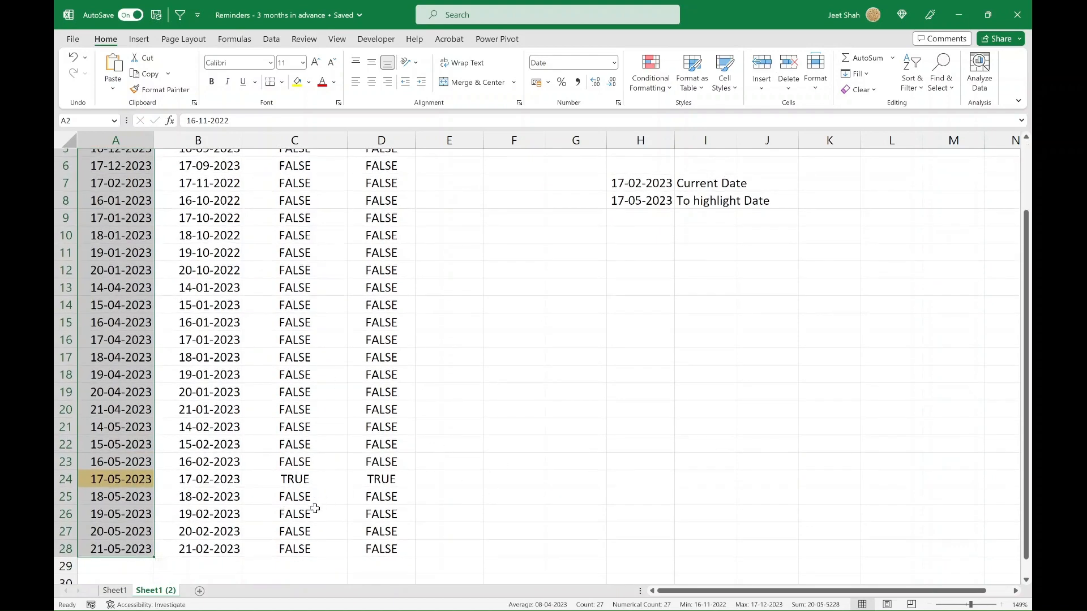
click(112, 500)
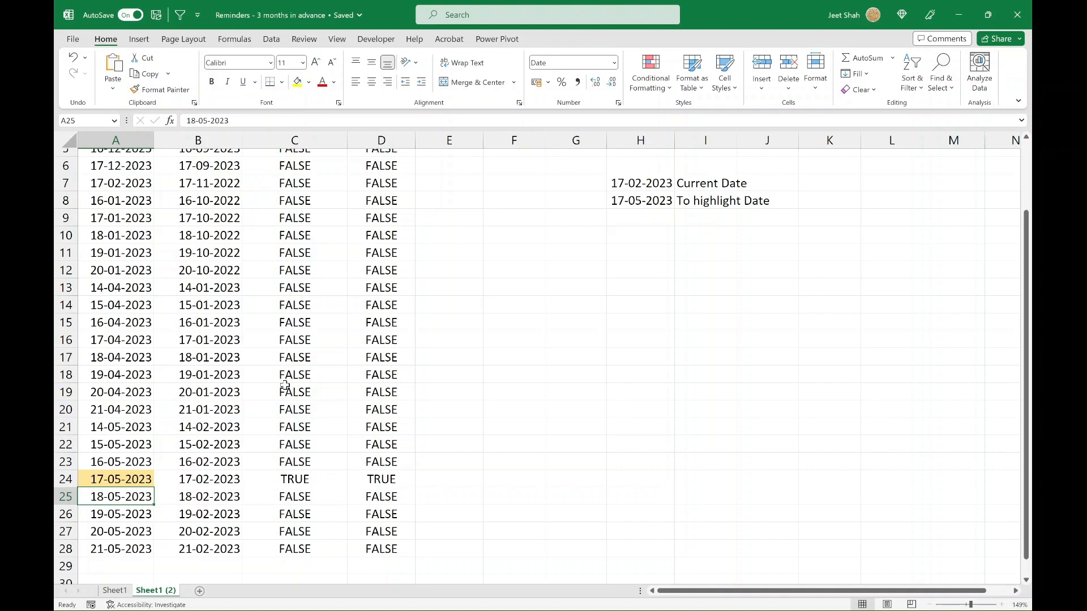
scroll(285, 385, up, 2)
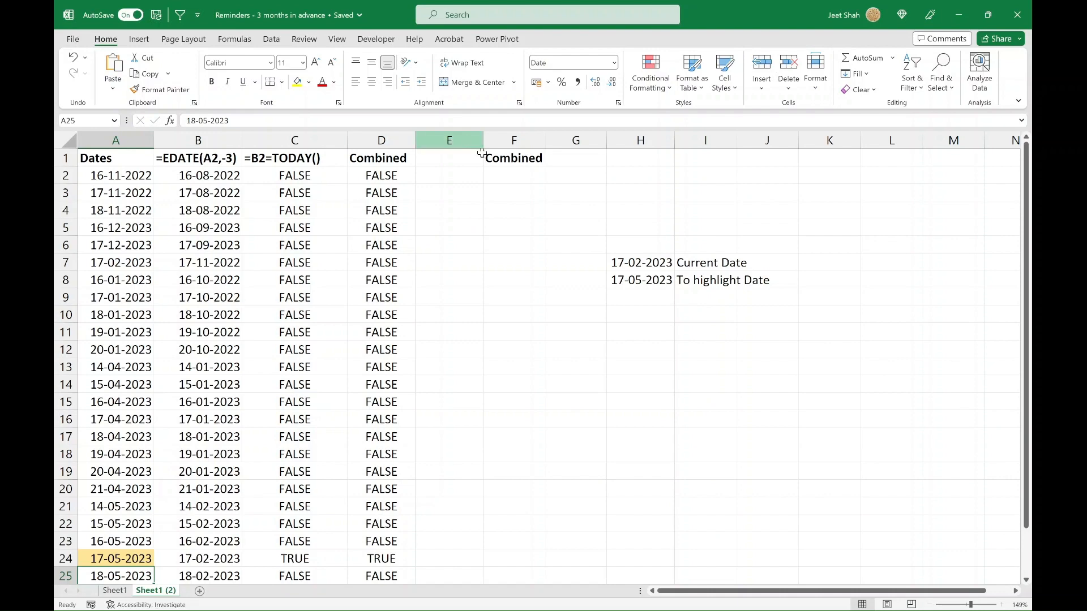
scroll(284, 446, down, 2)
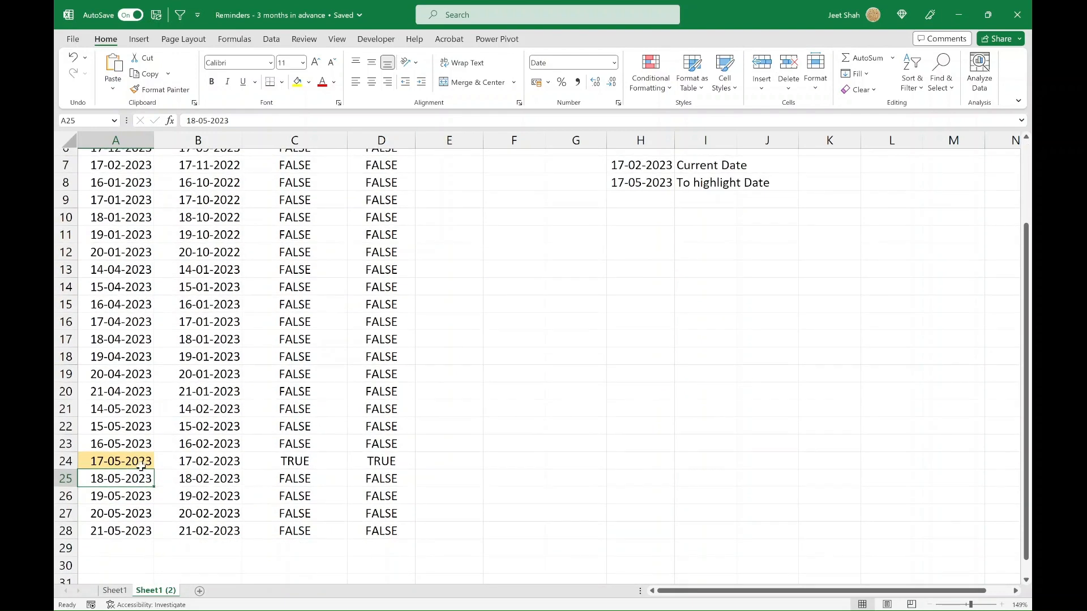
Step: Compare the highlighted date in A24 with the surrounding dates in A23:A26 and the EDATE result in B24
drag(125, 442, 126, 492)
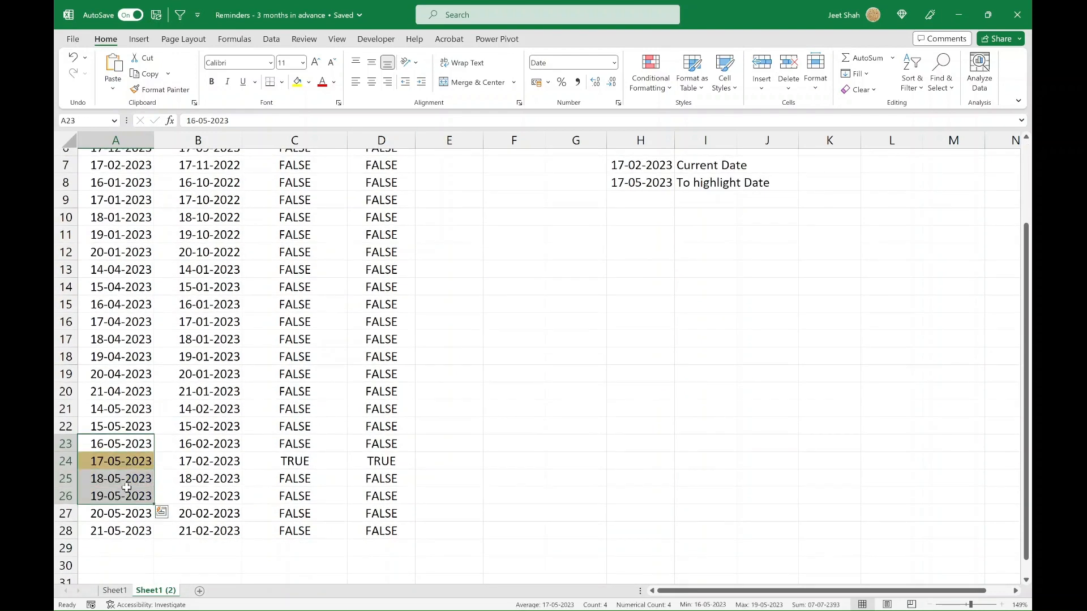
click(113, 462)
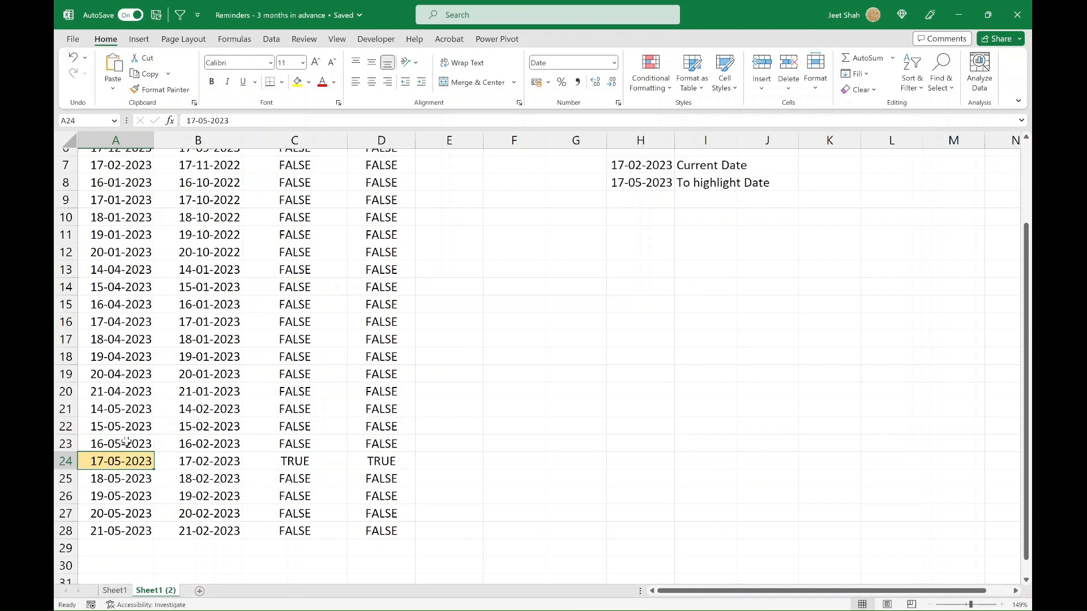
drag(125, 442, 138, 493)
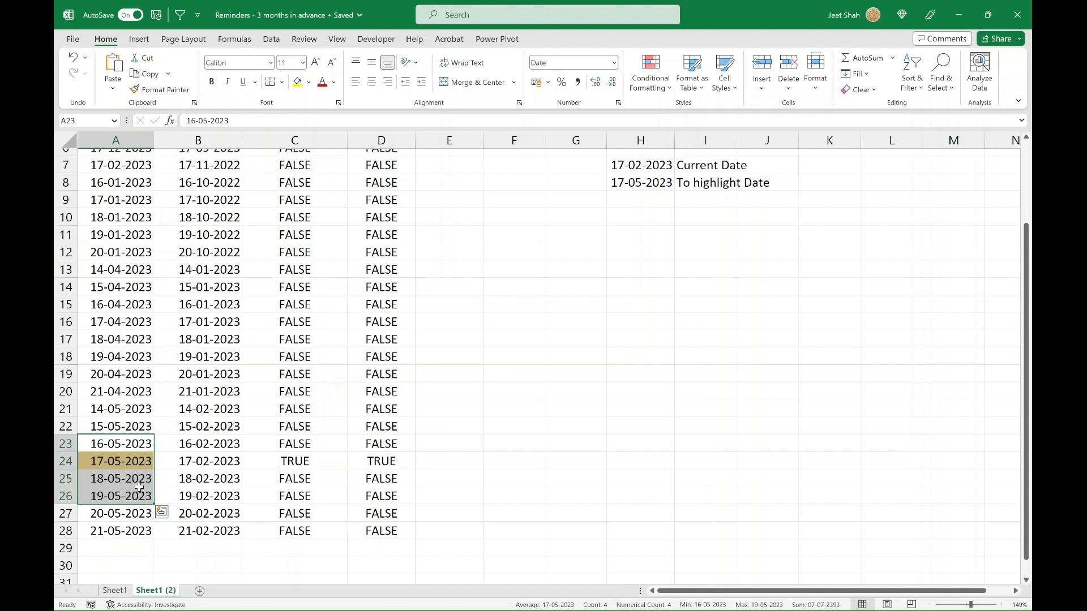
click(174, 463)
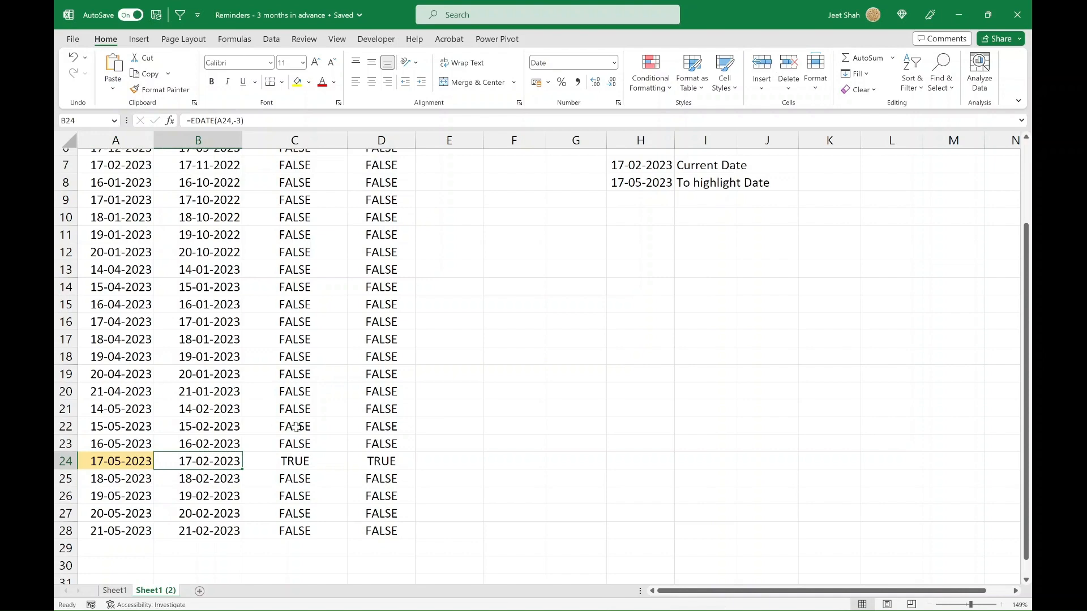
scroll(295, 428, up, 2)
scroll(295, 427, down, 2)
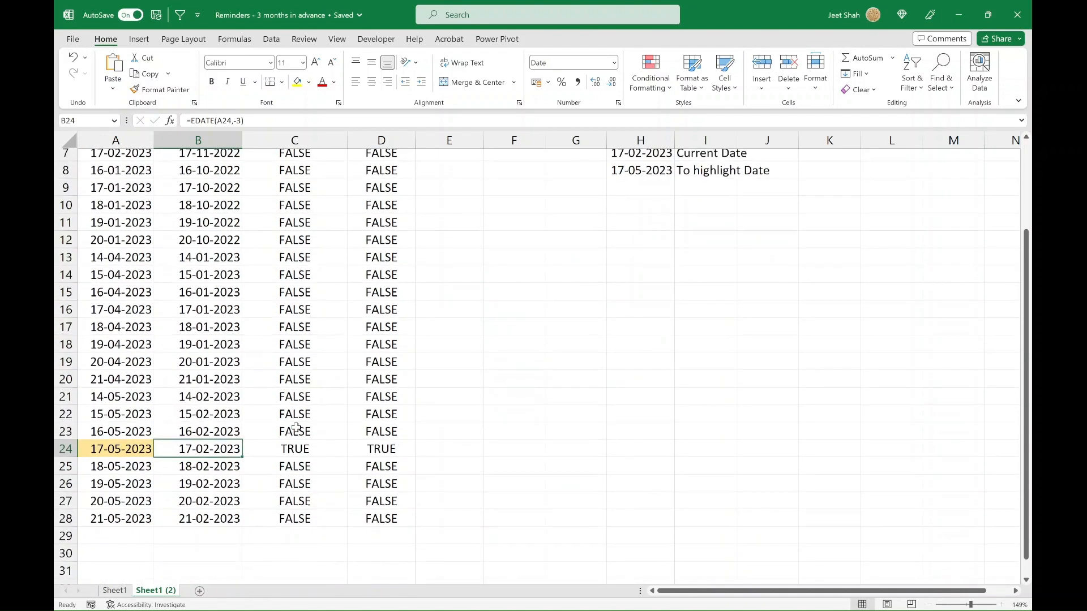
Step: Edit A24's conditional formatting rule to lock the column reference, making the formula =EDATE($A2,-3)=TODAY(), and apply the change
key(Left)
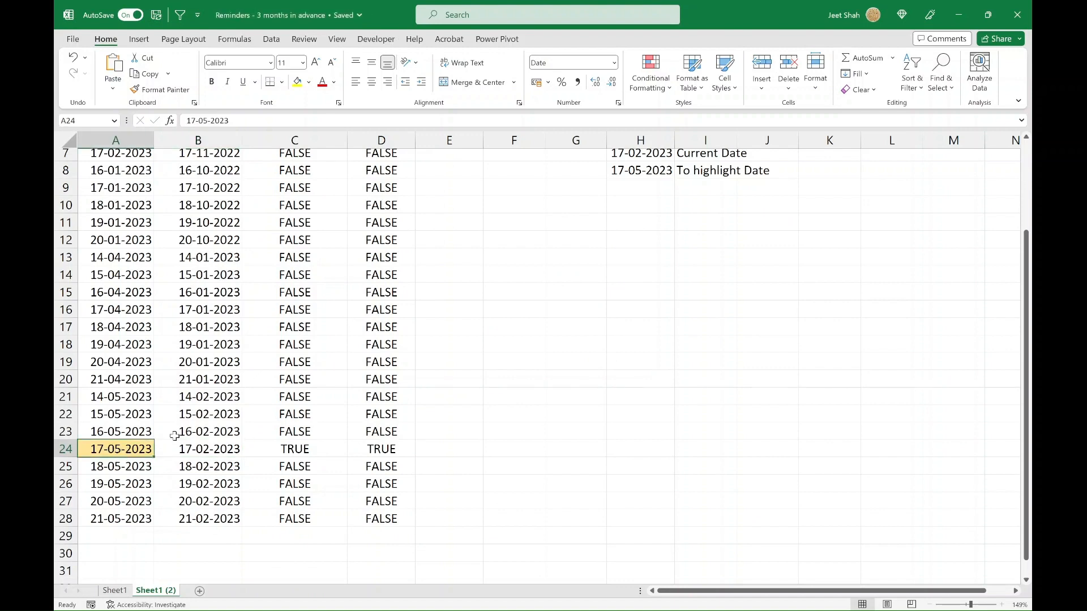
click(651, 67)
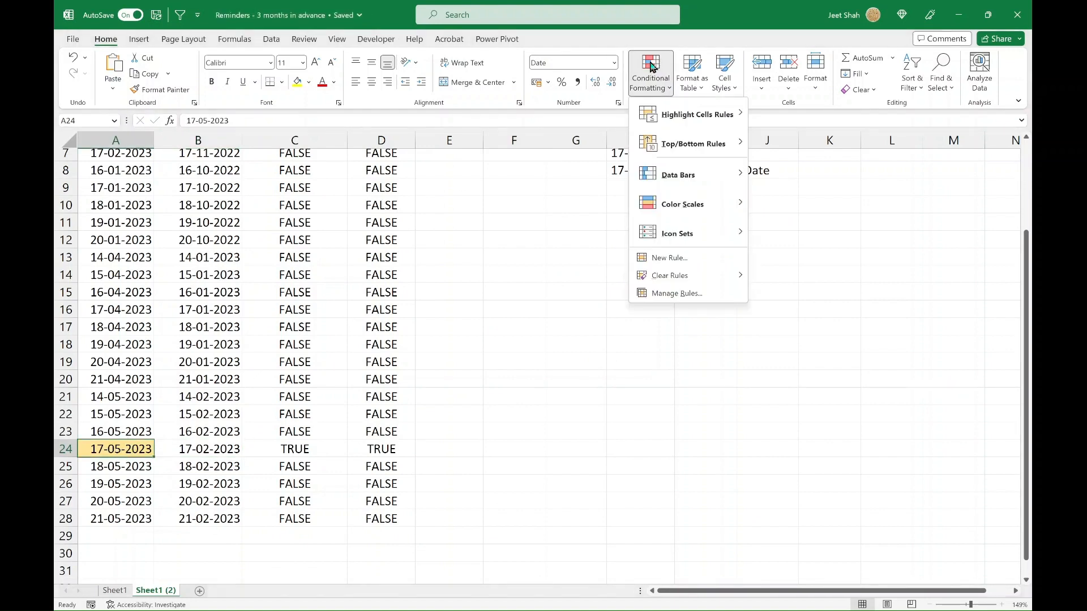
click(669, 294)
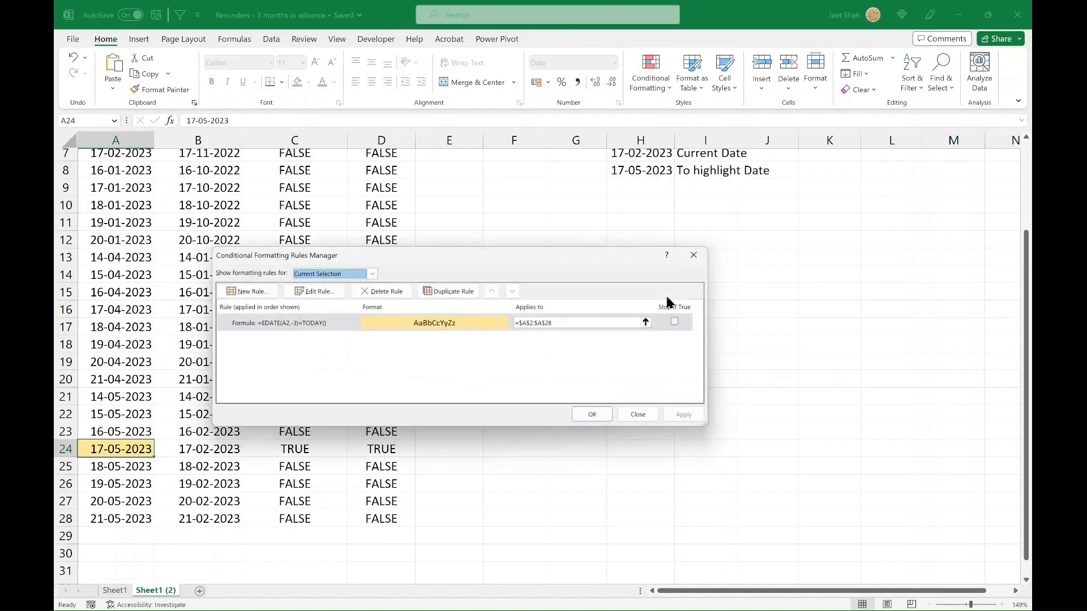
double_click(285, 326)
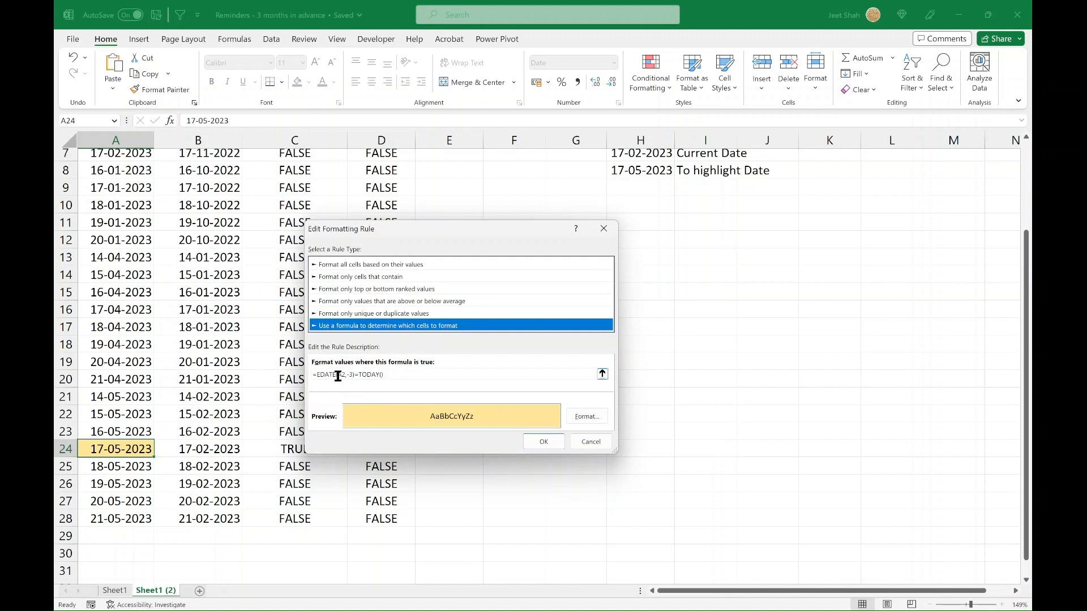
click(338, 376)
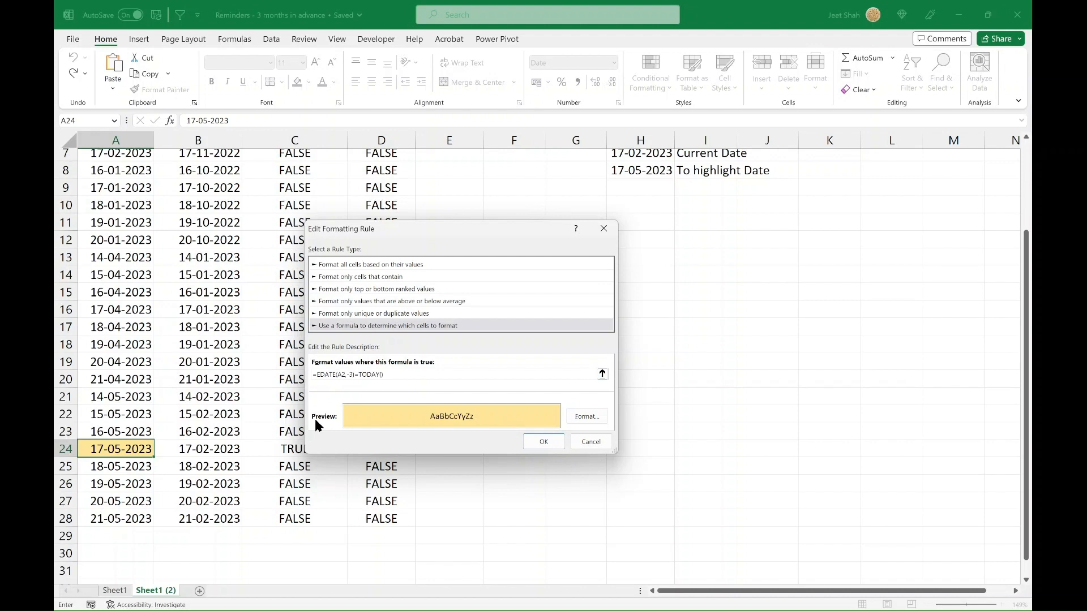
text($)
click(537, 440)
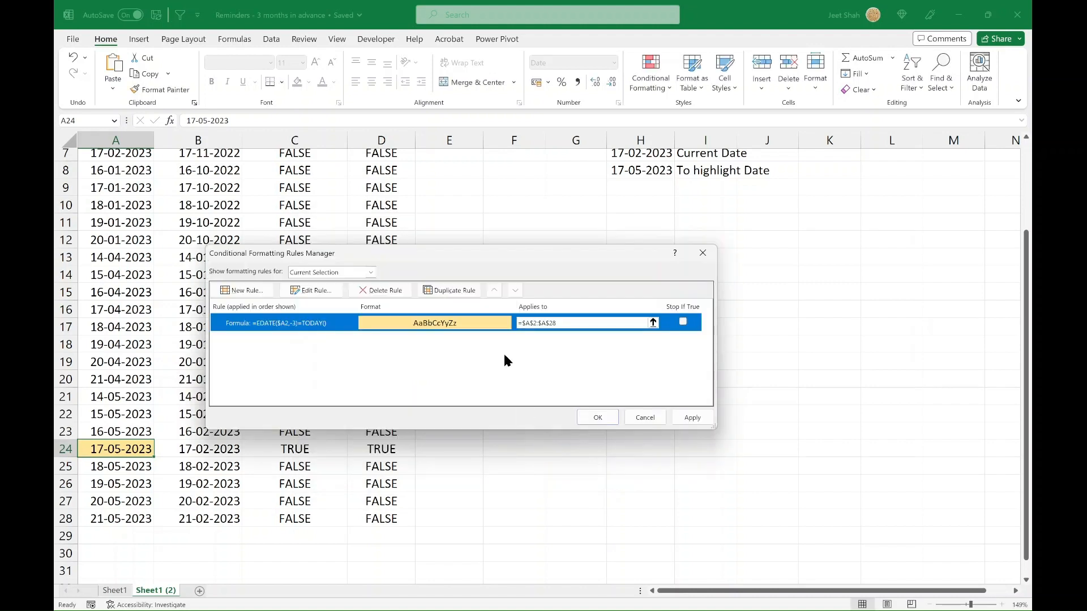
click(691, 417)
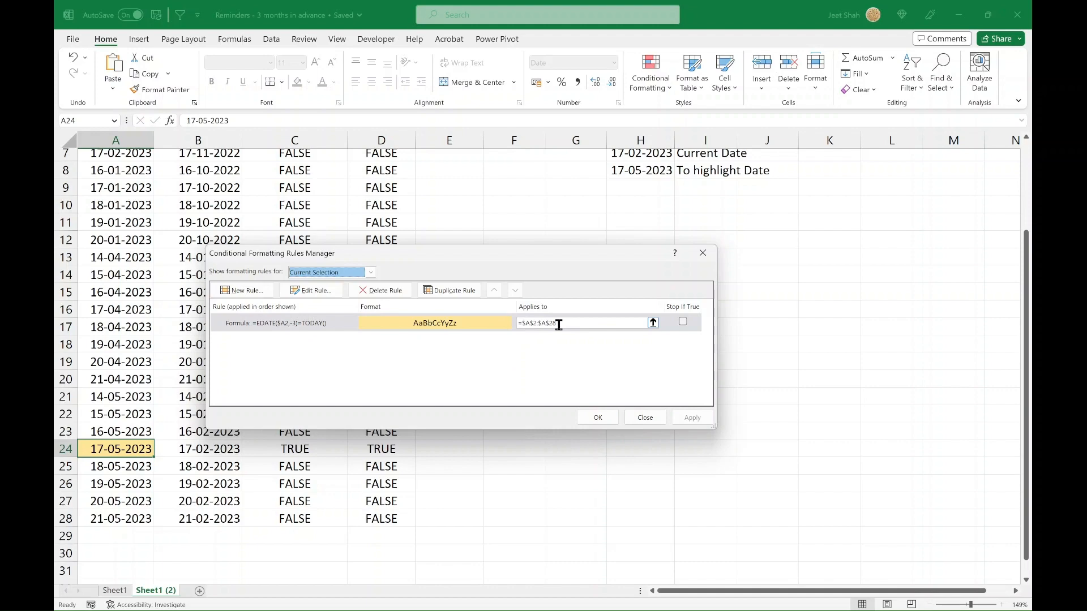
Step: Extend the range the rule applies to through column D, as =$A$2:$D$28, and apply it to highlight entire rows
drag(547, 324, 556, 324)
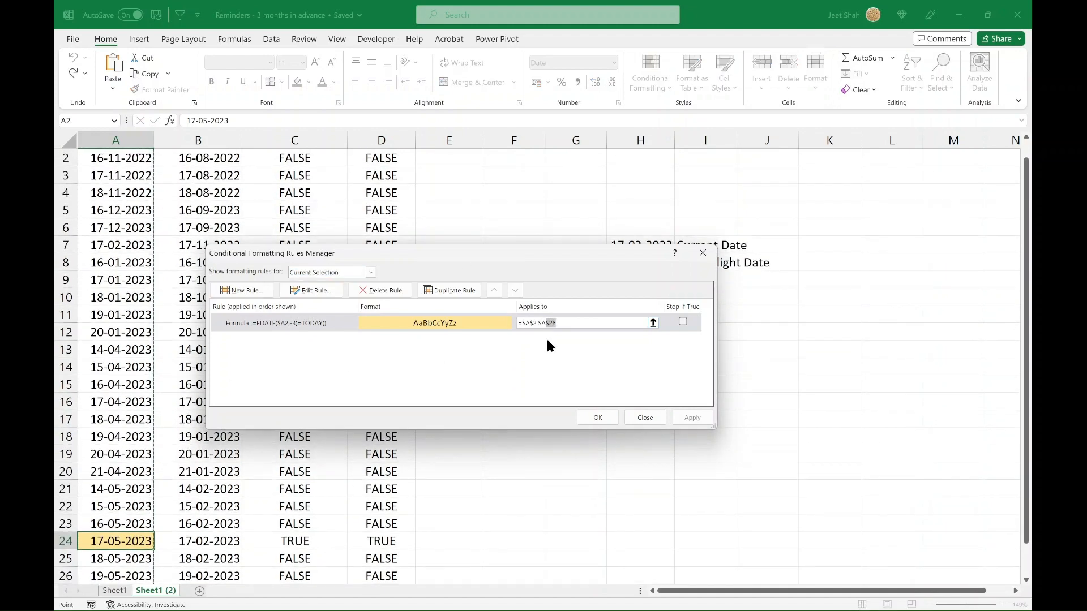
click(578, 348)
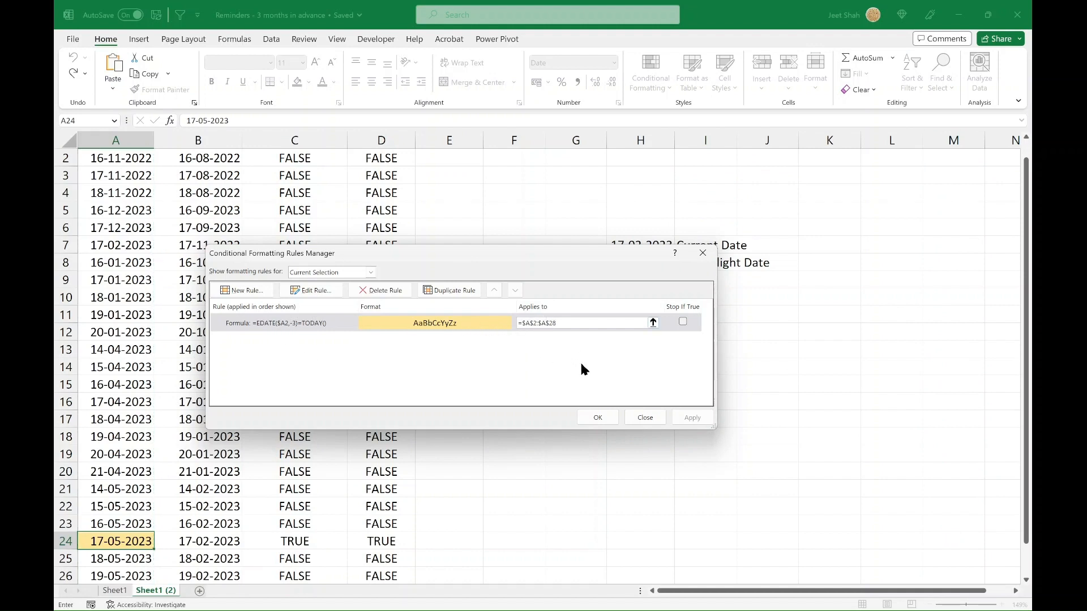
click(521, 320)
key(BackSpace)
text(D)
click(692, 418)
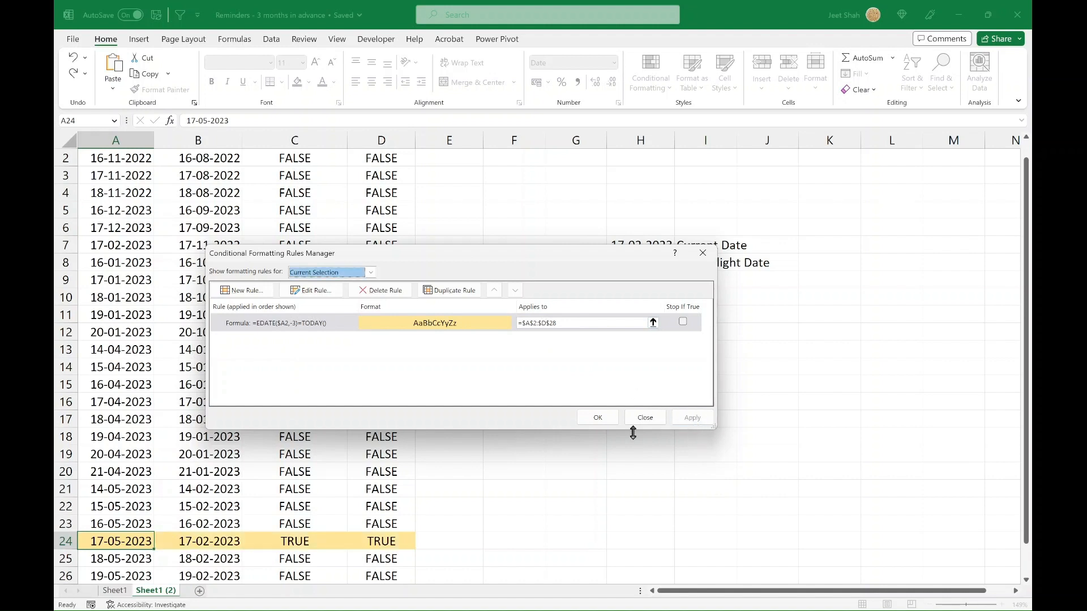
click(597, 419)
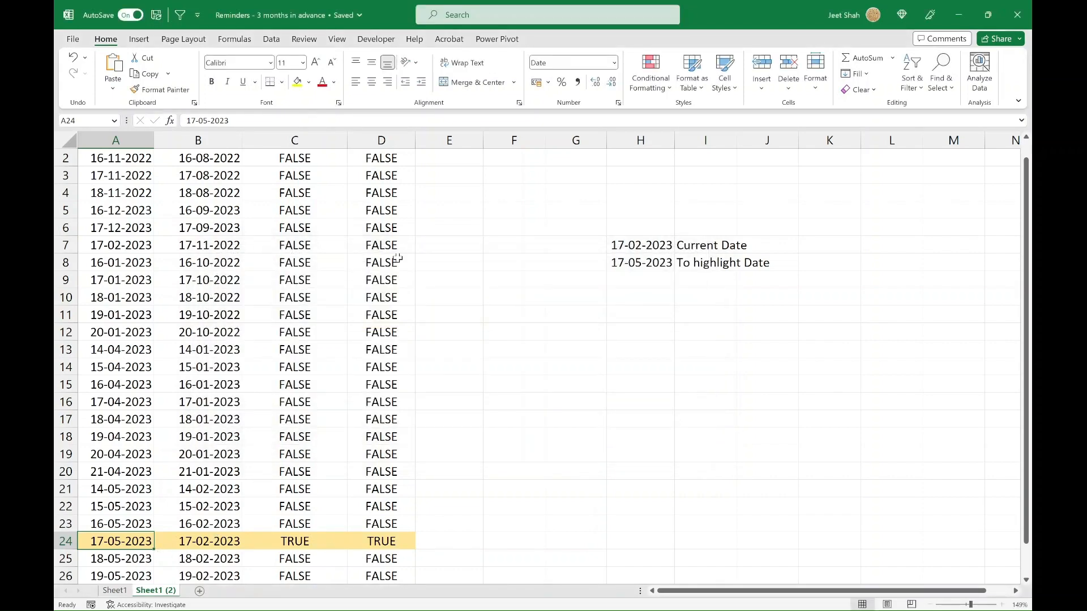
Step: Clear the helper formulas in columns B to D from row 2 down, and check the highlighting in row 24
scroll(249, 199, up, 2)
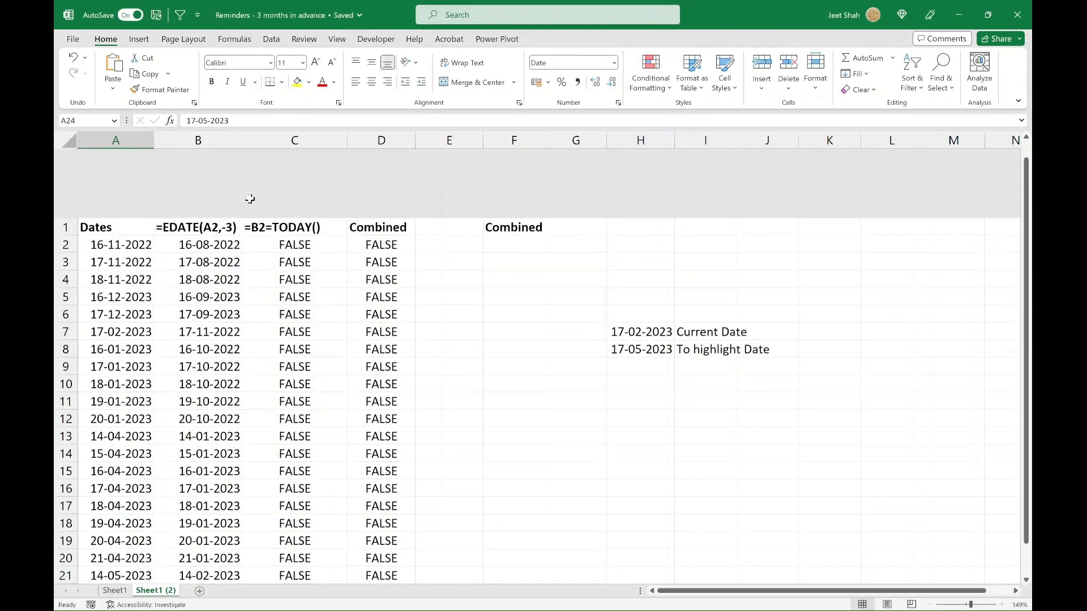
drag(238, 177, 385, 307)
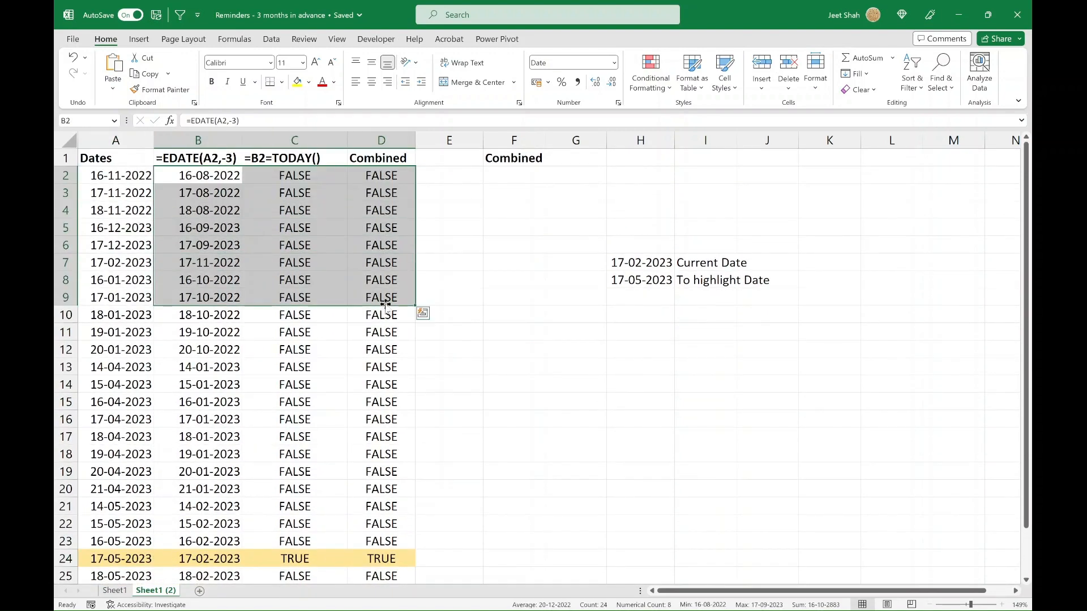
key(ctrl+shift+Down)
key(Delete)
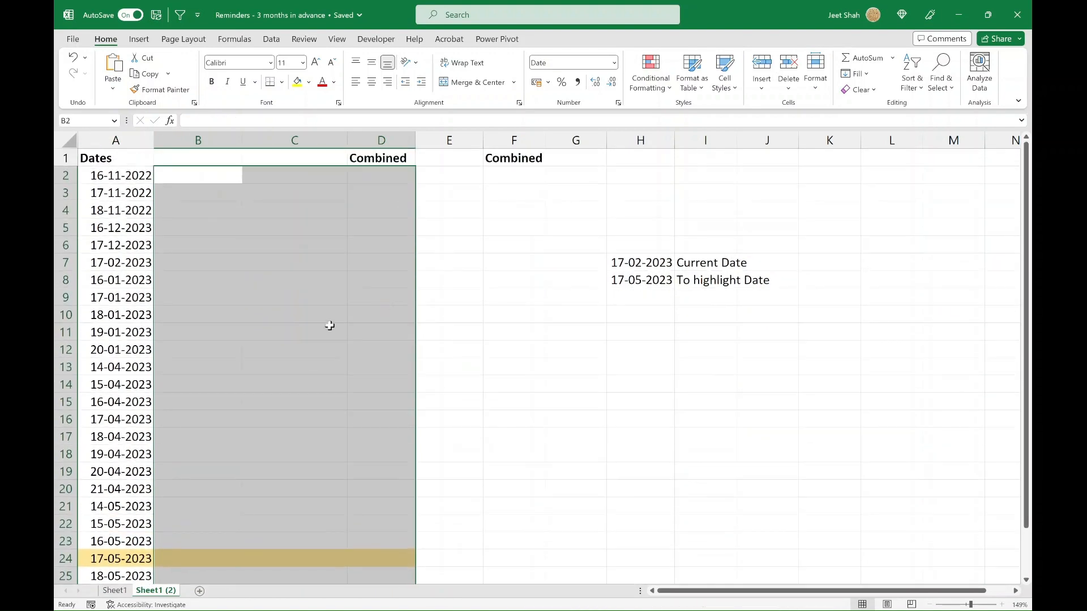
click(305, 323)
scroll(305, 322, down, 2)
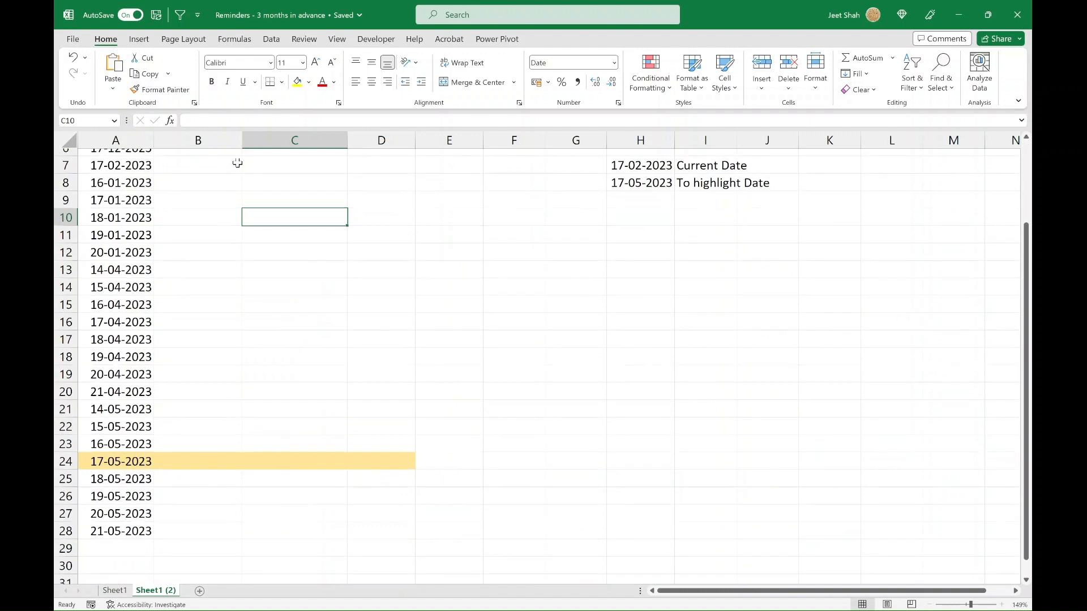
scroll(229, 220, up, 2)
scroll(228, 220, up, 1)
drag(181, 175, 386, 466)
click(288, 393)
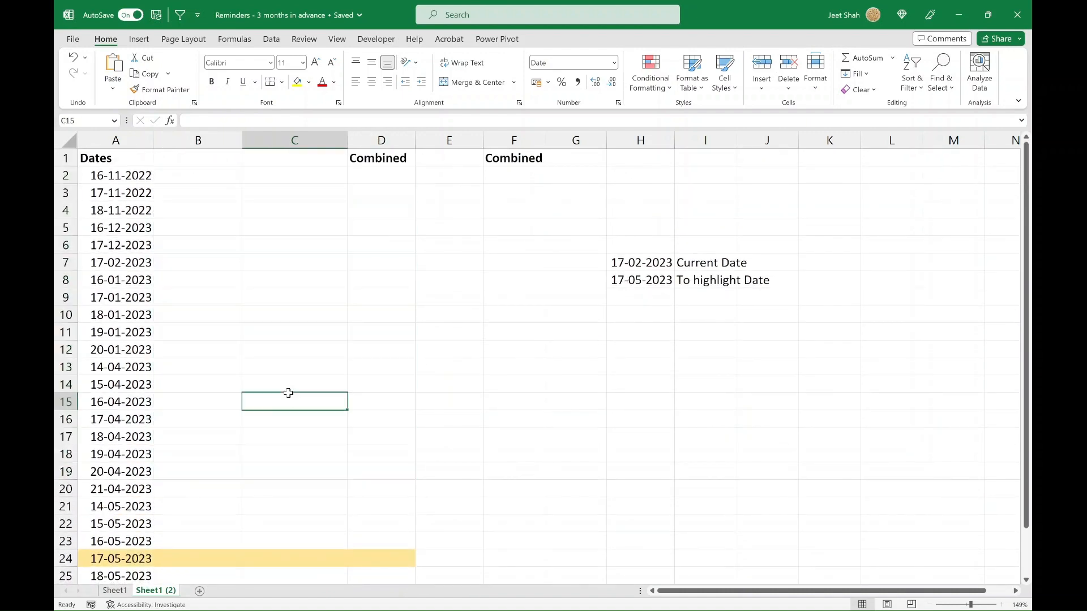
click(293, 382)
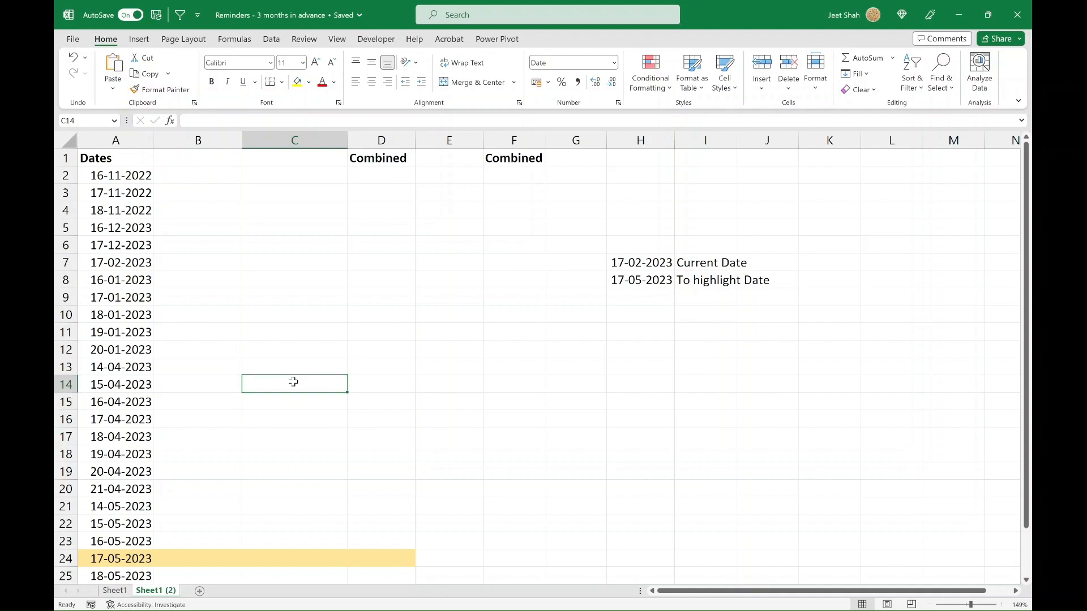